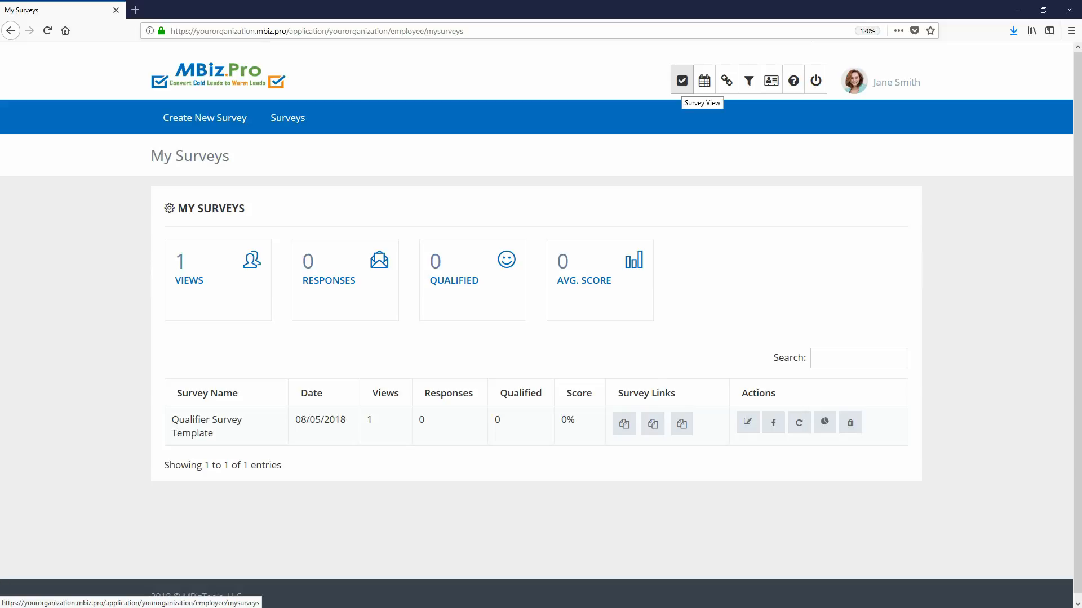
- Open the Qualifier Survey Template from the My Surveys list for editing
click(682, 81)
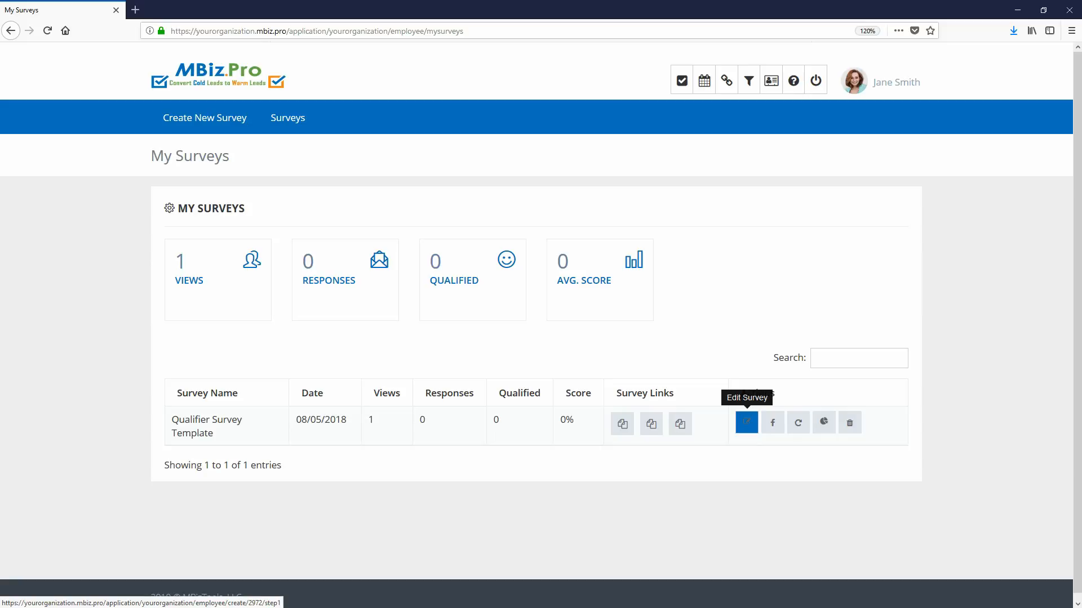
click(747, 422)
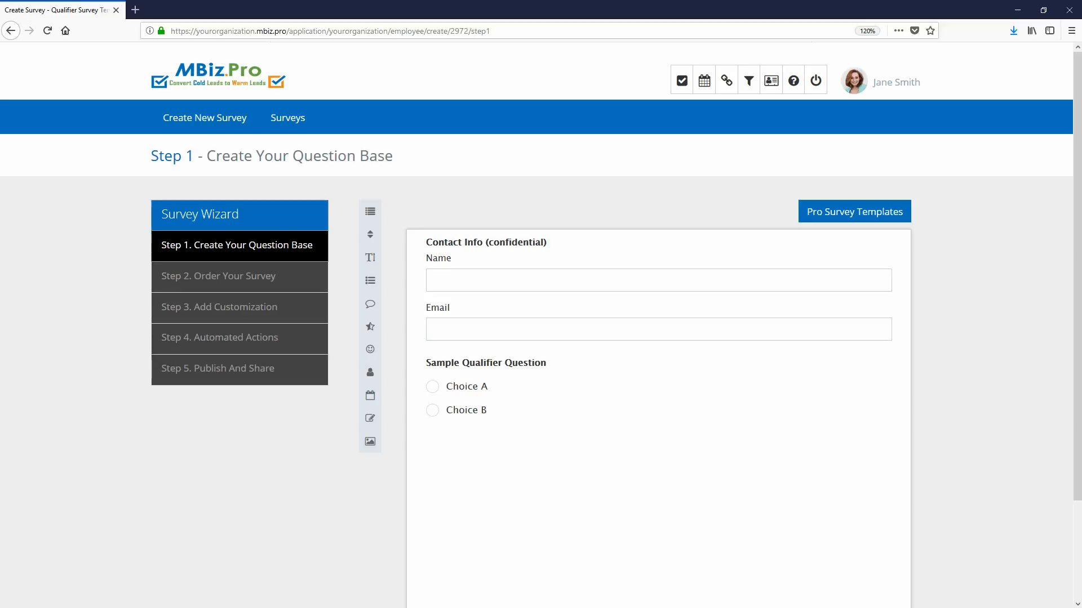
- Review the Contact Info question's settings and the additional row types it offers, then leave it without saving
mouse_move(659, 293)
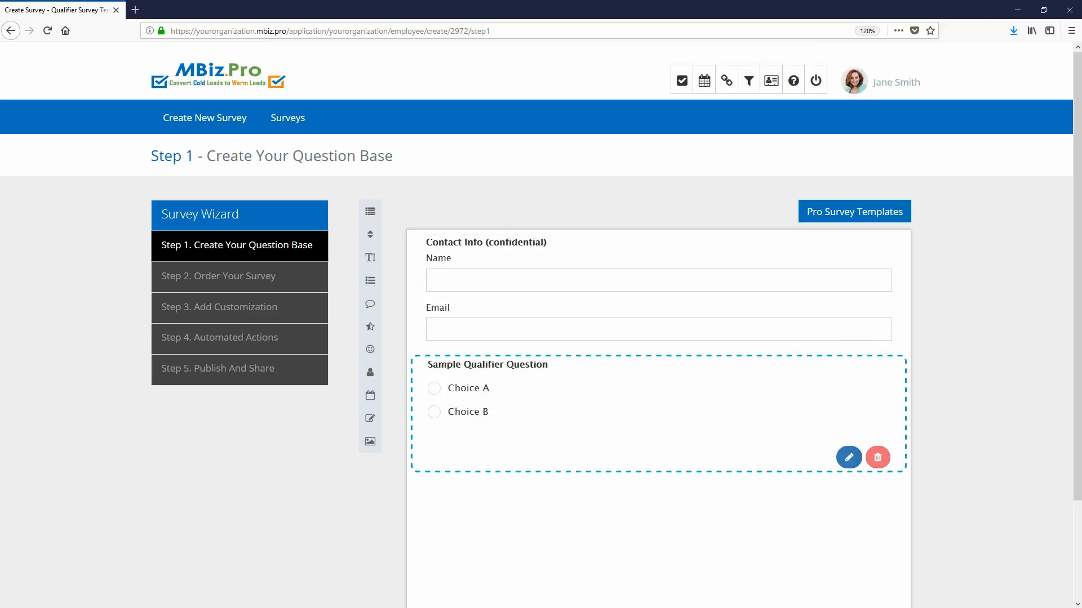
click(849, 364)
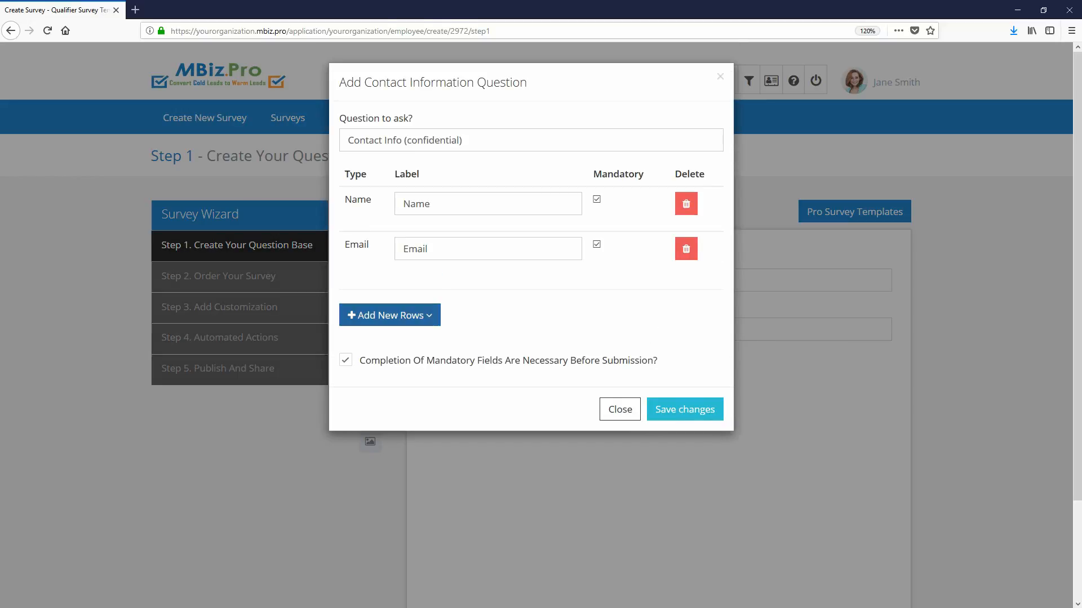
click(389, 315)
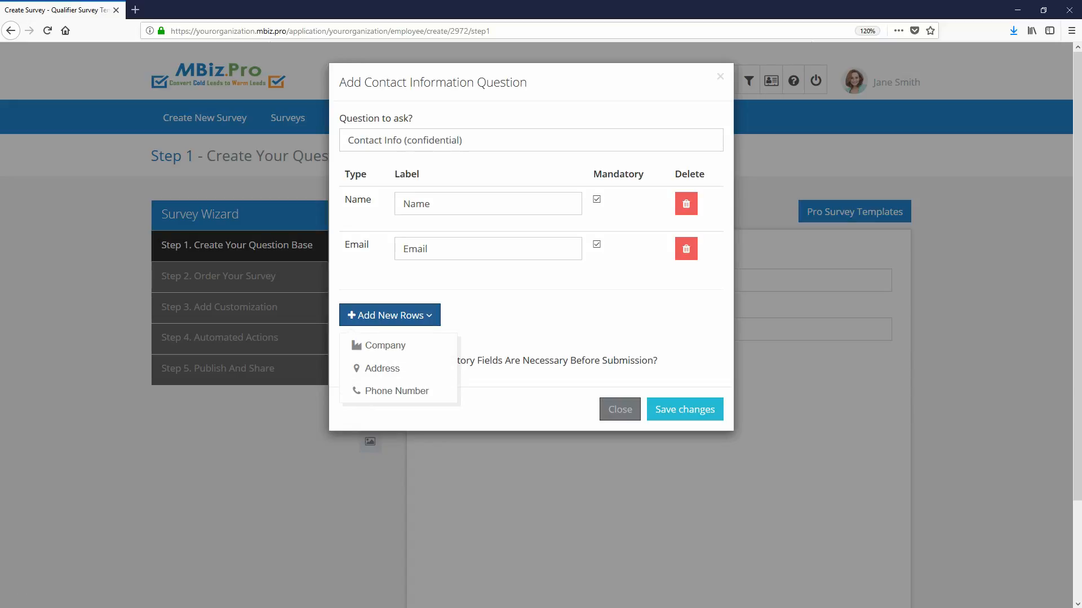
click(619, 409)
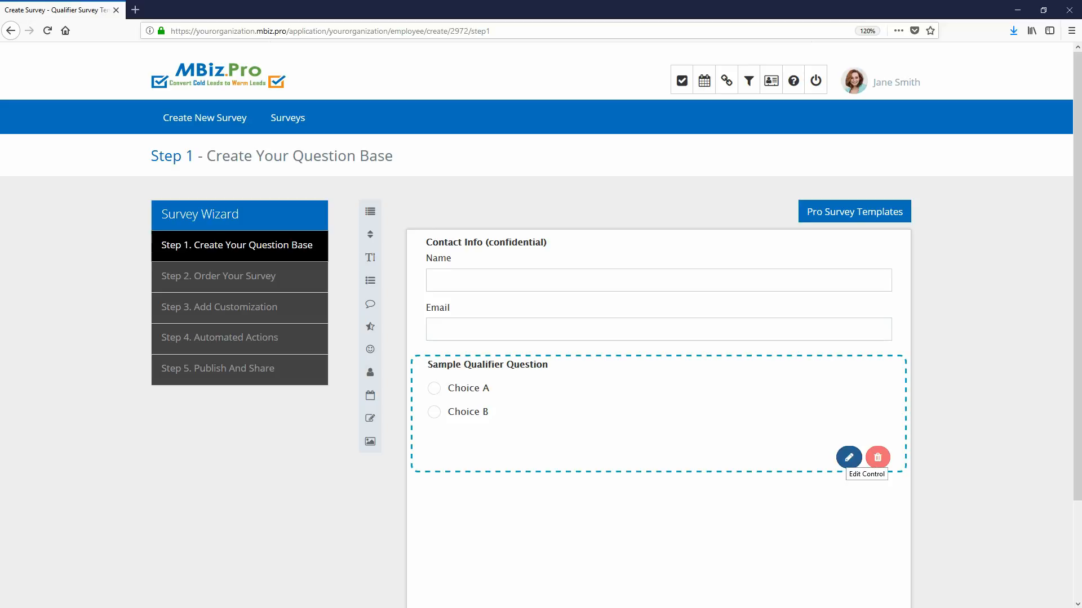
- Reword the sample qualifier question as "Would you like to schedule a phone call?" with only the choices Yes and No
click(848, 457)
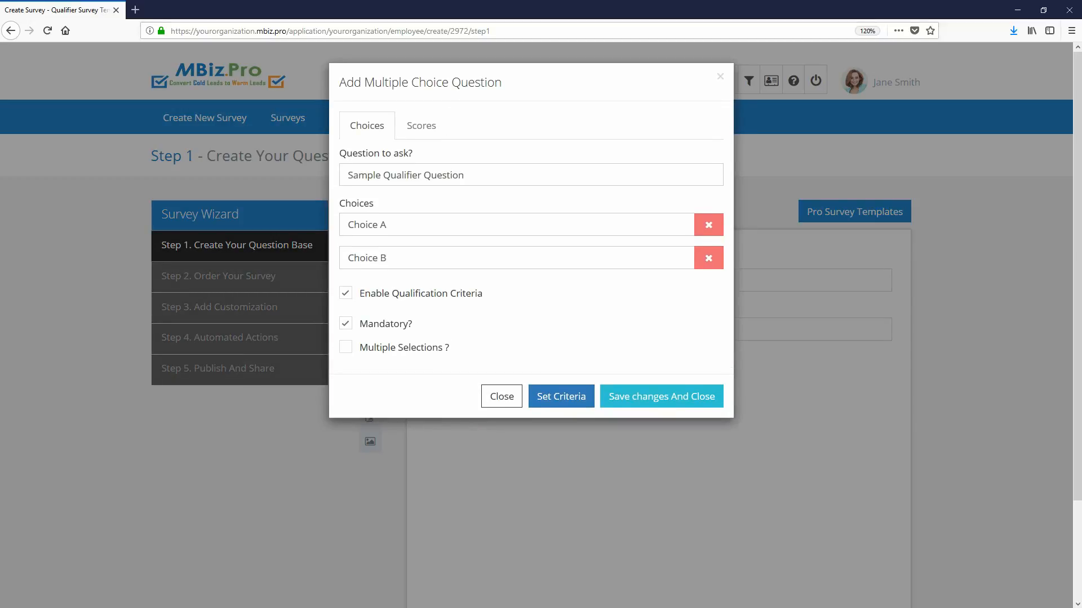
drag(464, 176, 347, 175)
text(Wo)
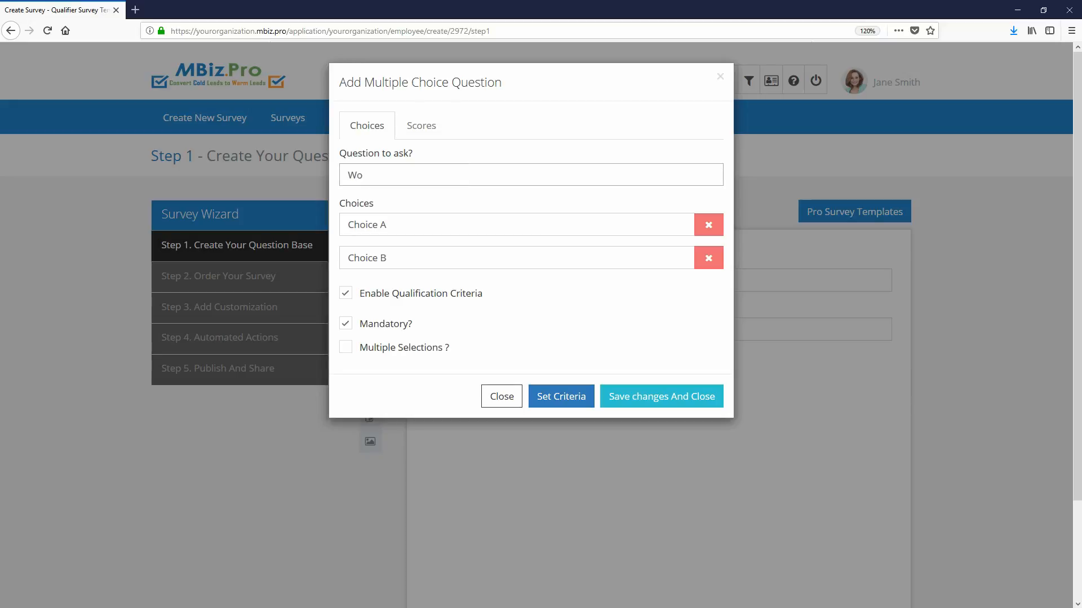
text(uld you like to schedule a phone call?)
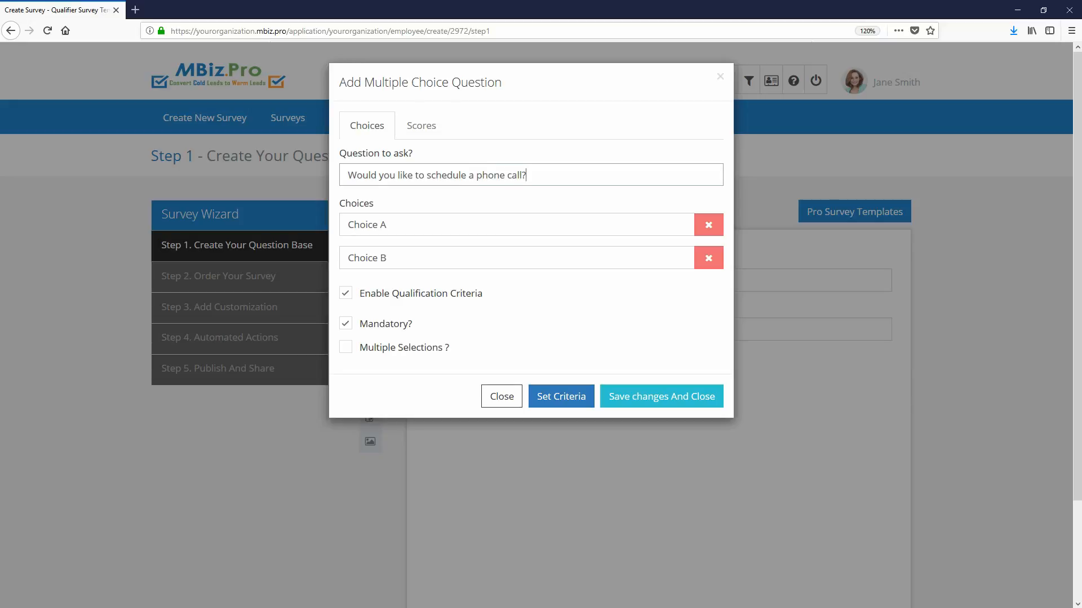
key(Tab)
text(Yes)
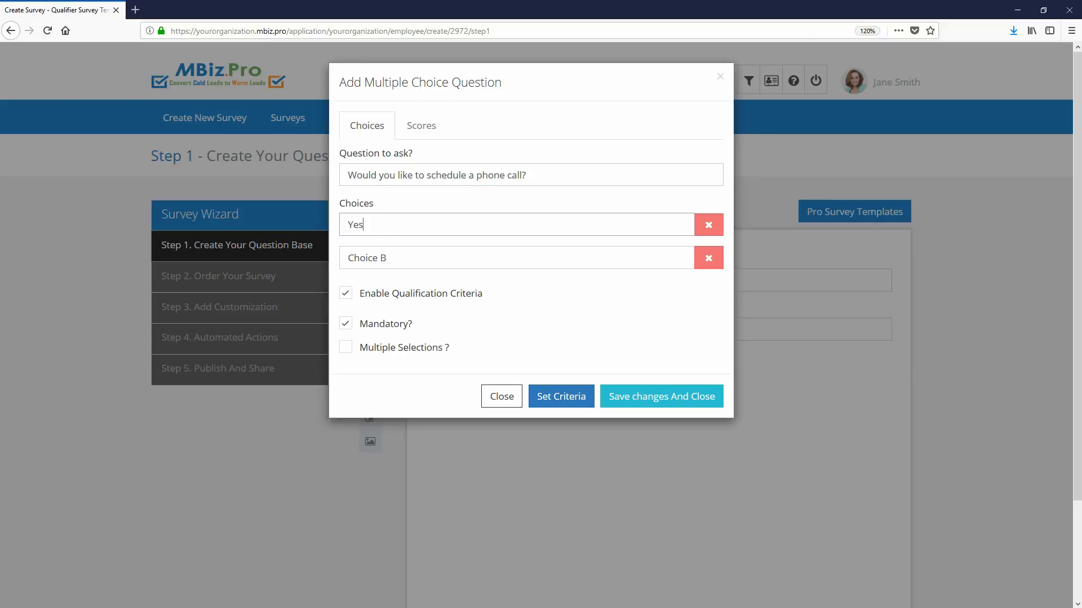
key(Tab)
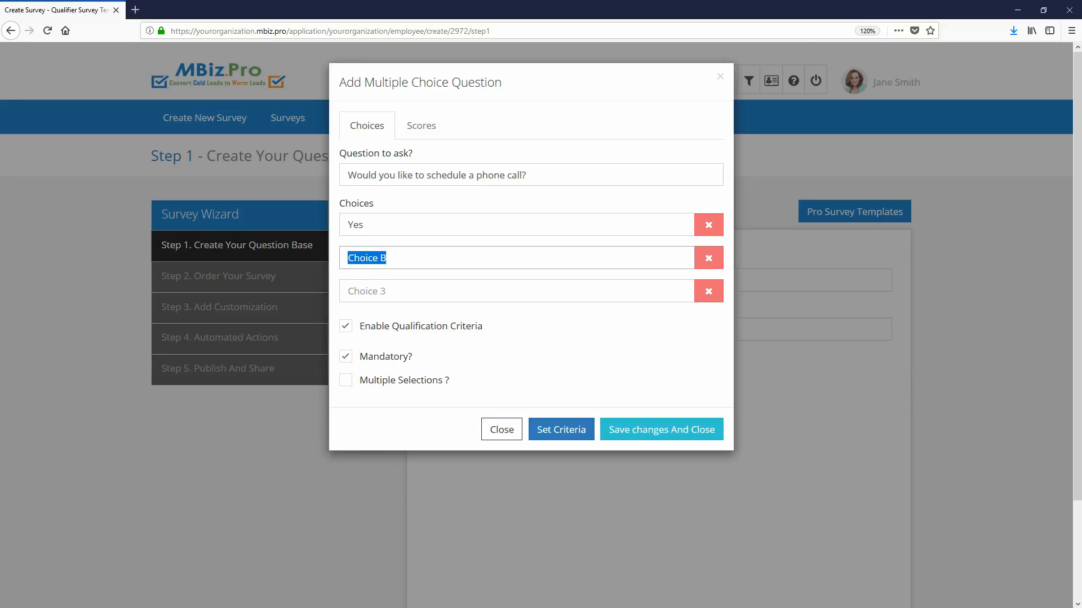
text(No)
click(708, 291)
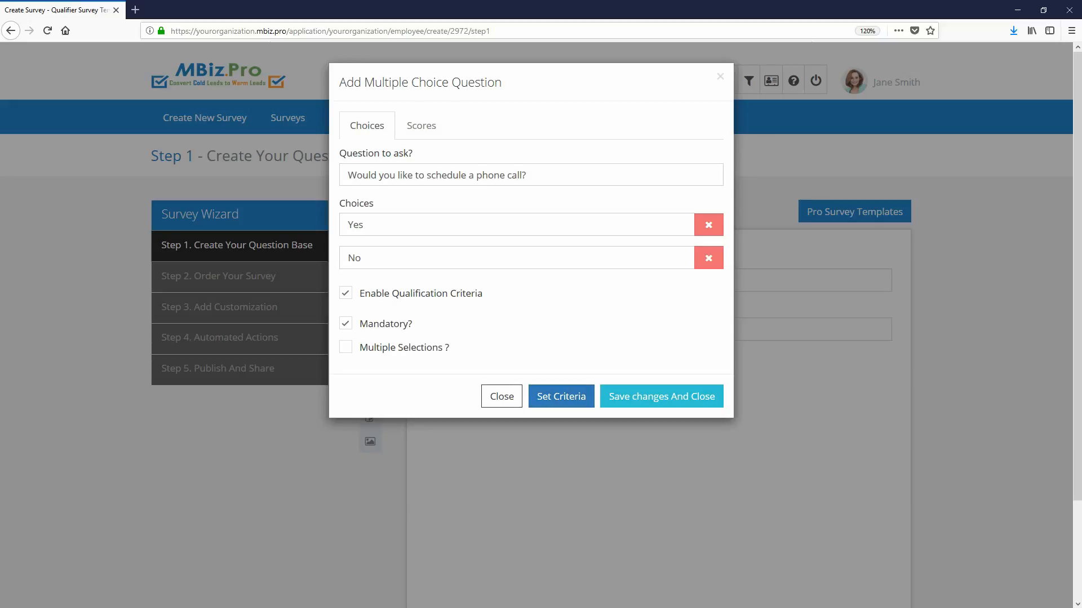
- Switch the phone call question's qualification criteria off and back on, view its scores, and save the question
click(345, 293)
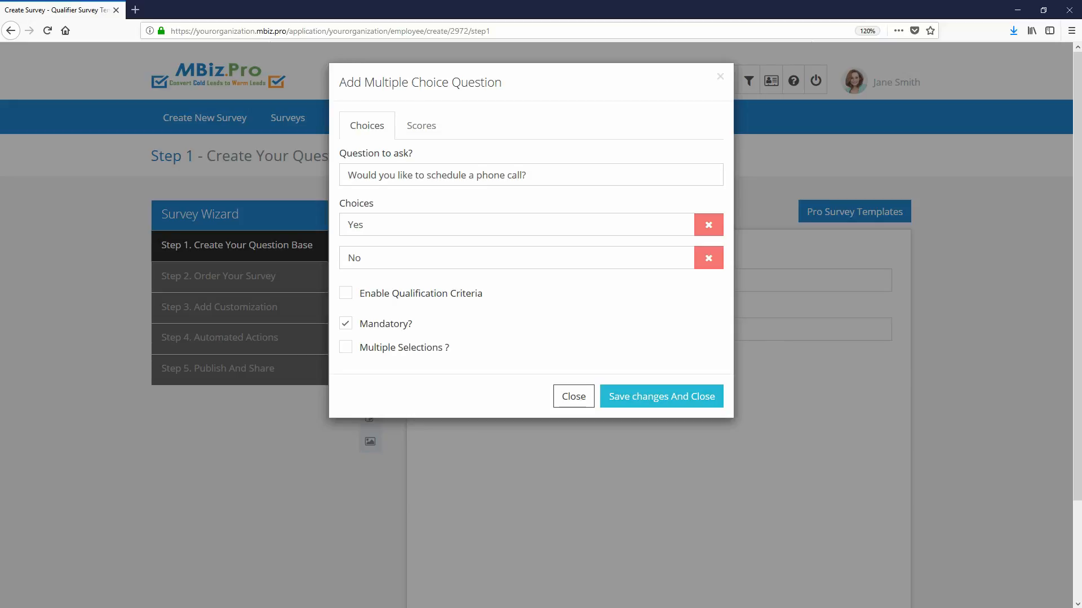
click(345, 293)
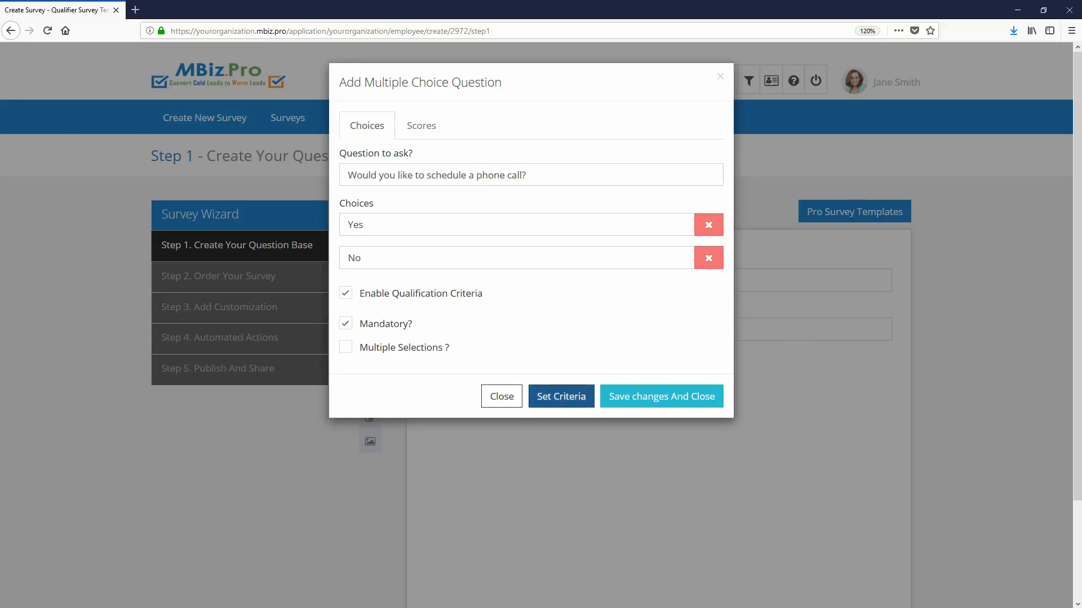
click(561, 396)
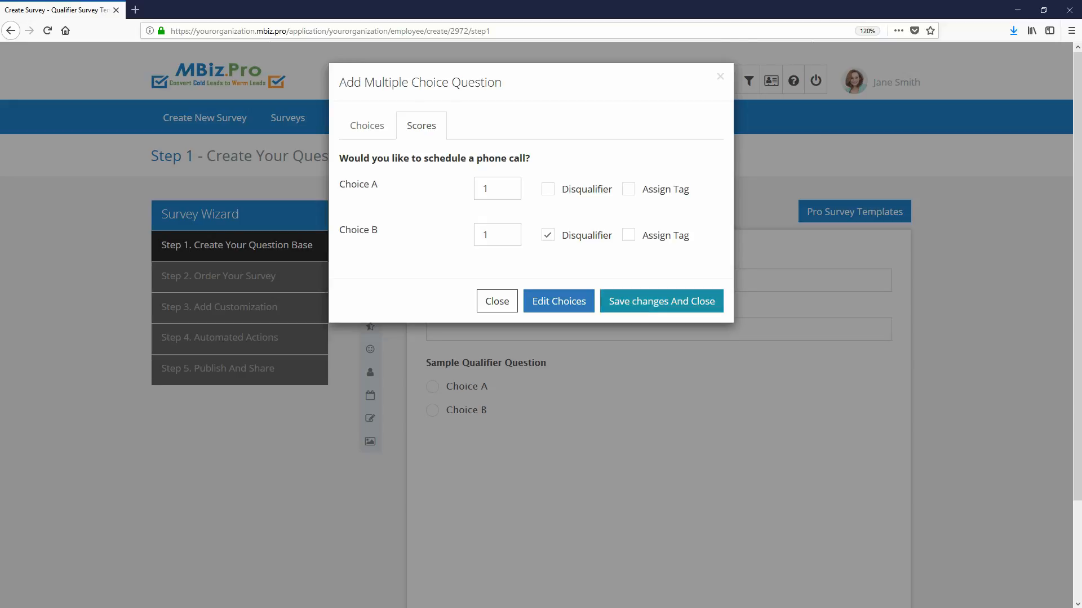
click(661, 300)
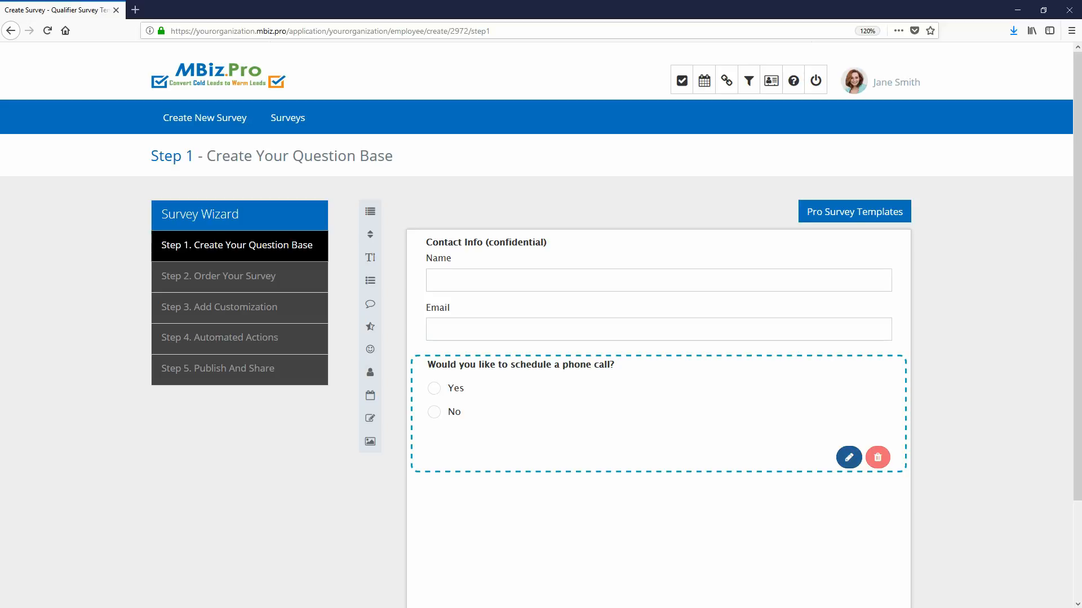
- Reopen the phone call question to check the scores and disqualifier settings for its choices, then return to the survey
click(848, 457)
click(561, 397)
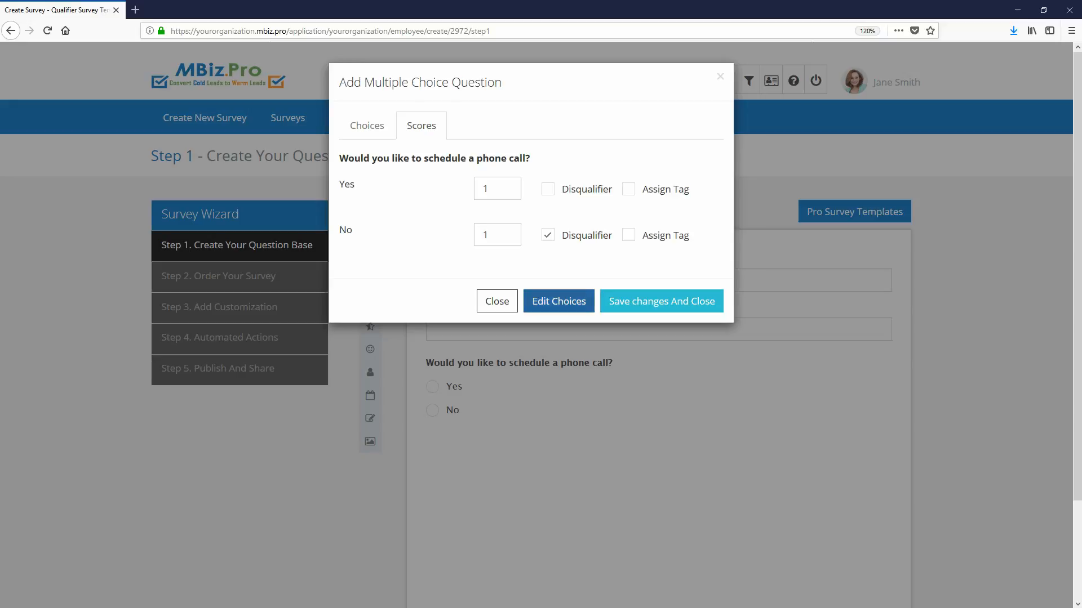
click(559, 300)
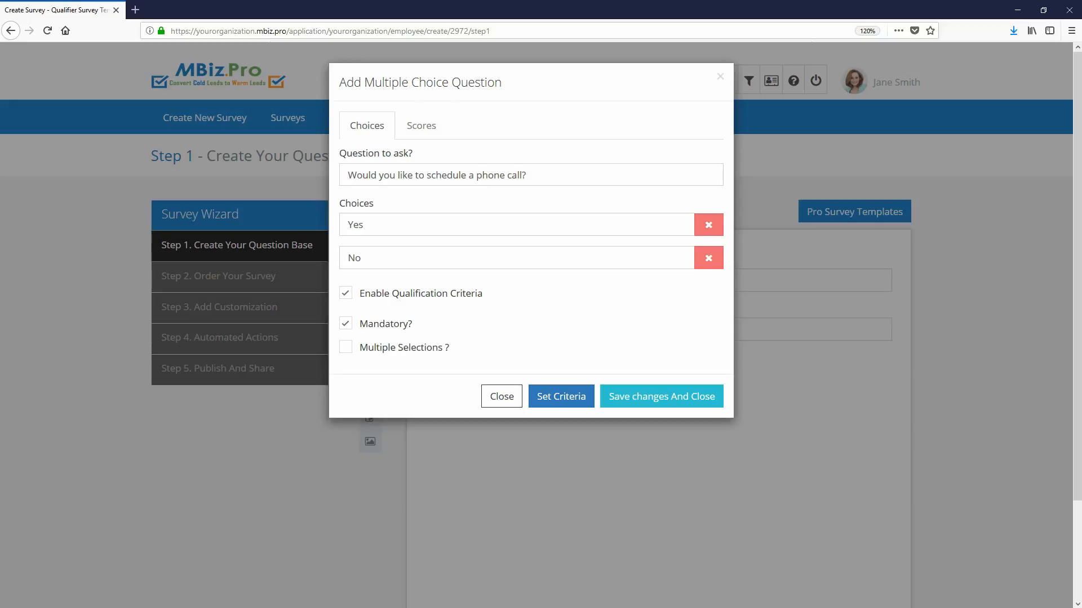
click(661, 397)
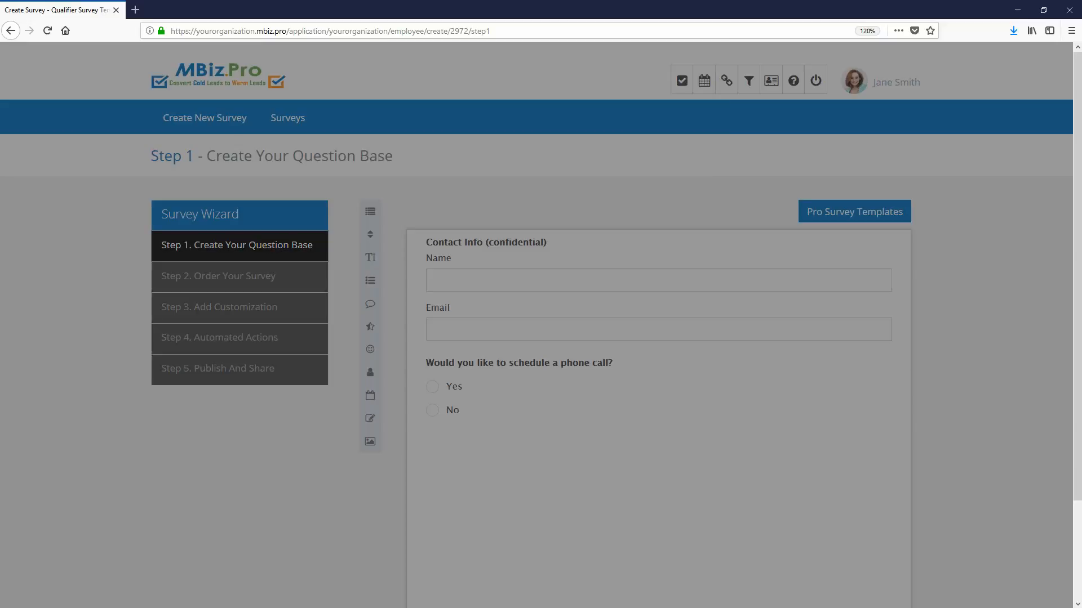
- Add a single textbox question titled "Subject of Interest" to the survey
click(370, 258)
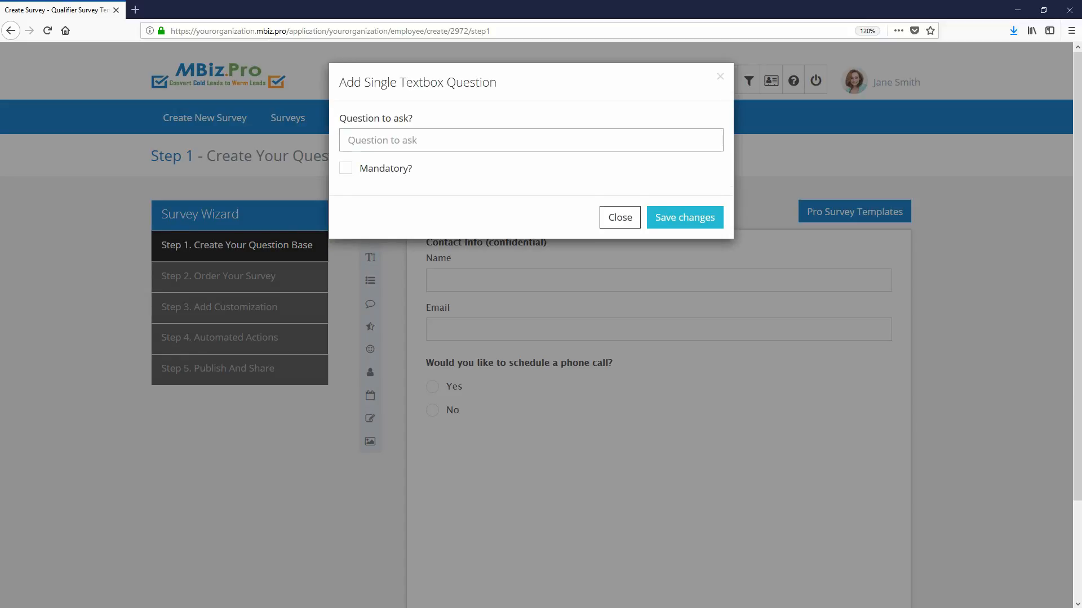
text(Submi)
key(BackSpace)
text(ject of Interest)
click(684, 218)
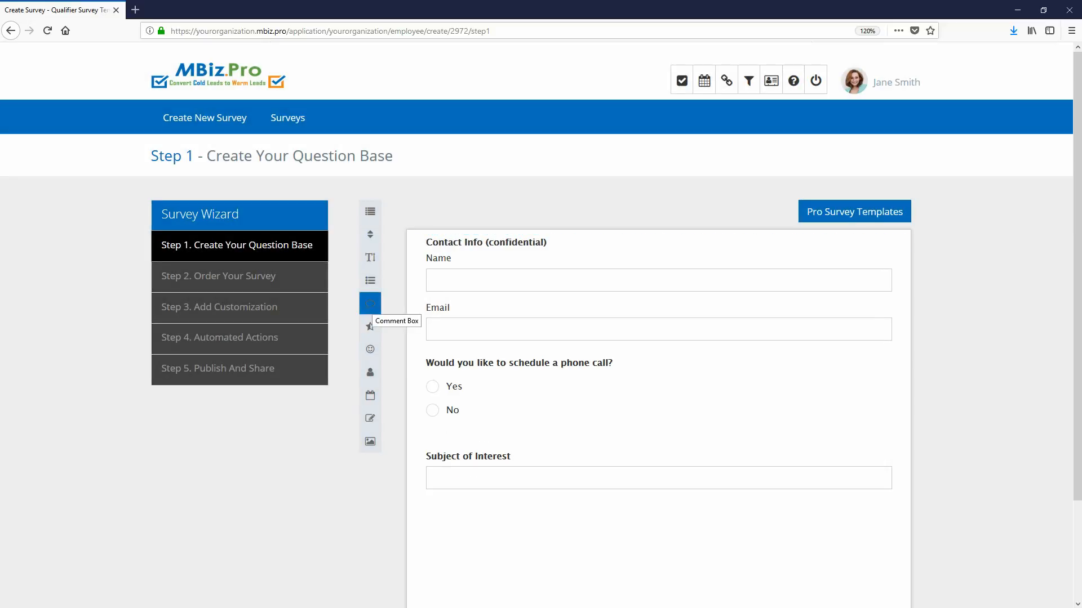
- Add a comment box question reading "Let me know your current issues."
click(371, 303)
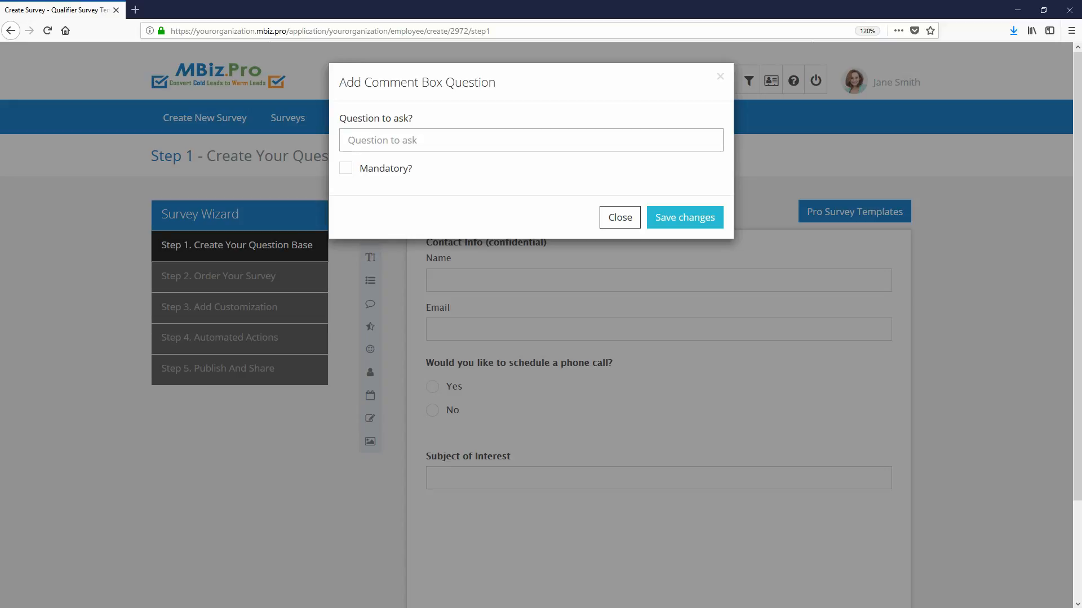
text(Let me know your current issues.)
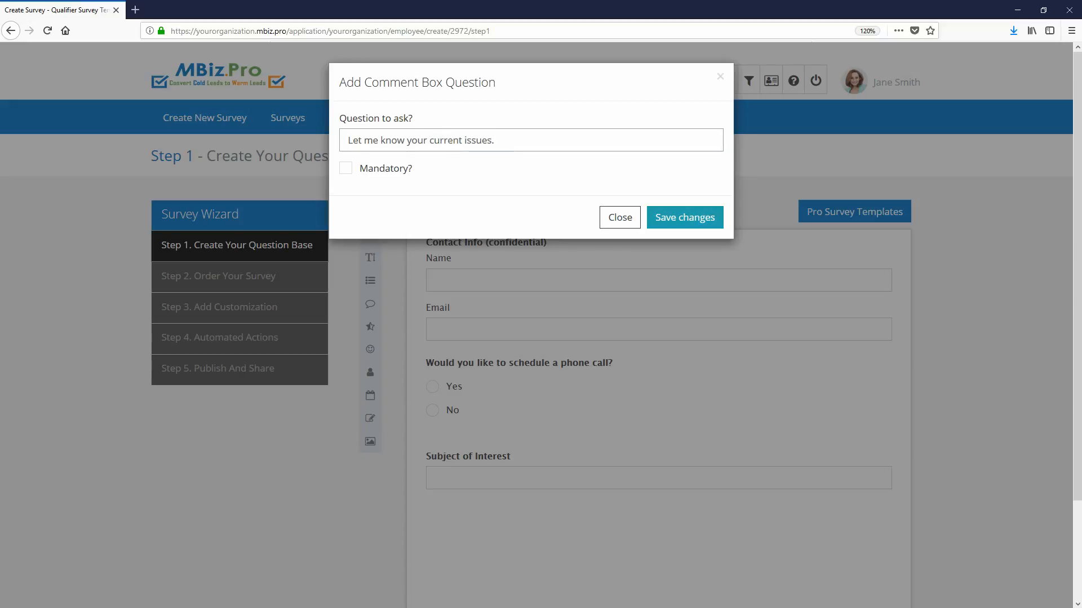
click(685, 217)
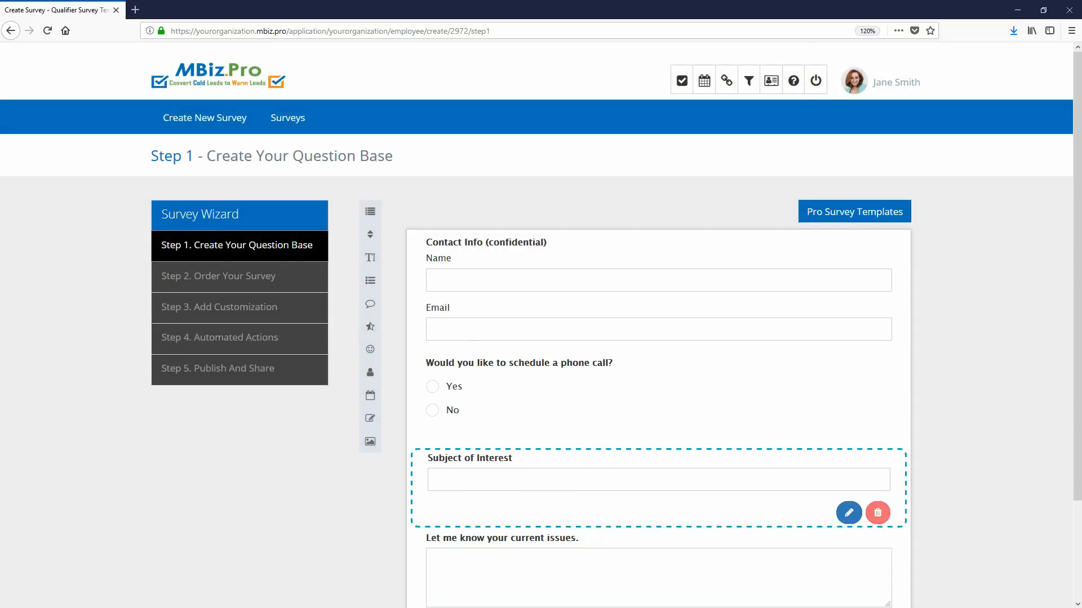
- Add an opinion scale question titled "Rate Us" with 10 steps
scroll(658, 361, down, 3)
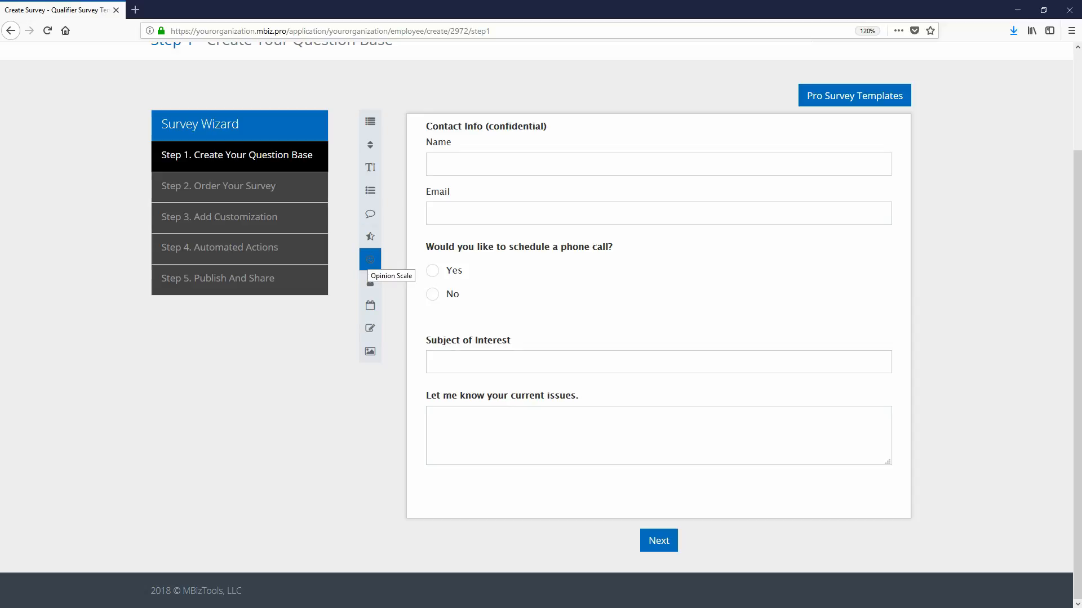
click(371, 260)
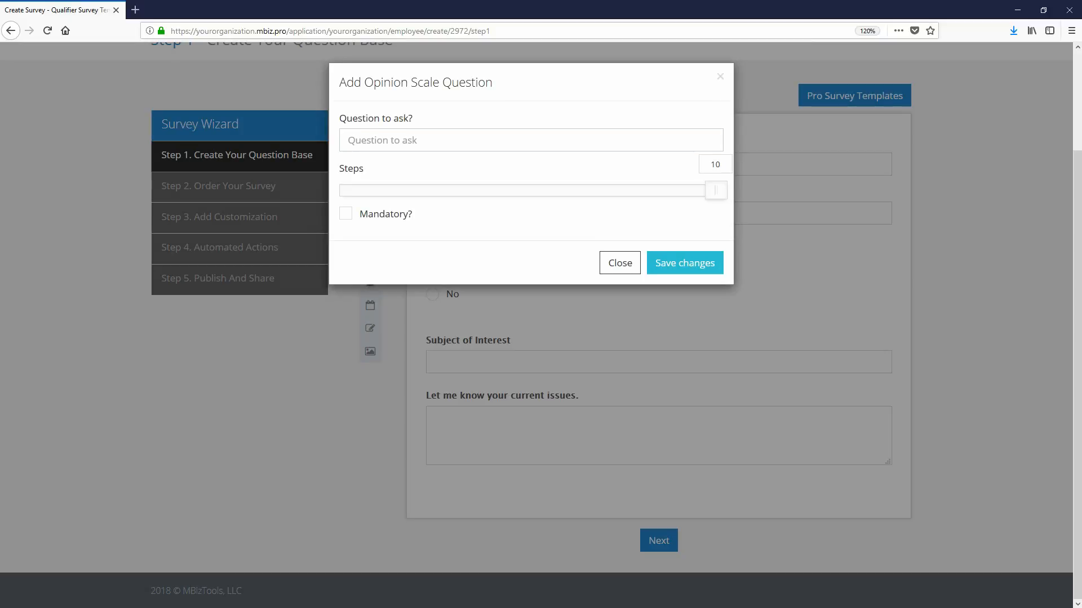
mouse_move(716, 191)
mouse_down()
mouse_move(567, 190)
mouse_move(716, 190)
mouse_up()
text(Rate )
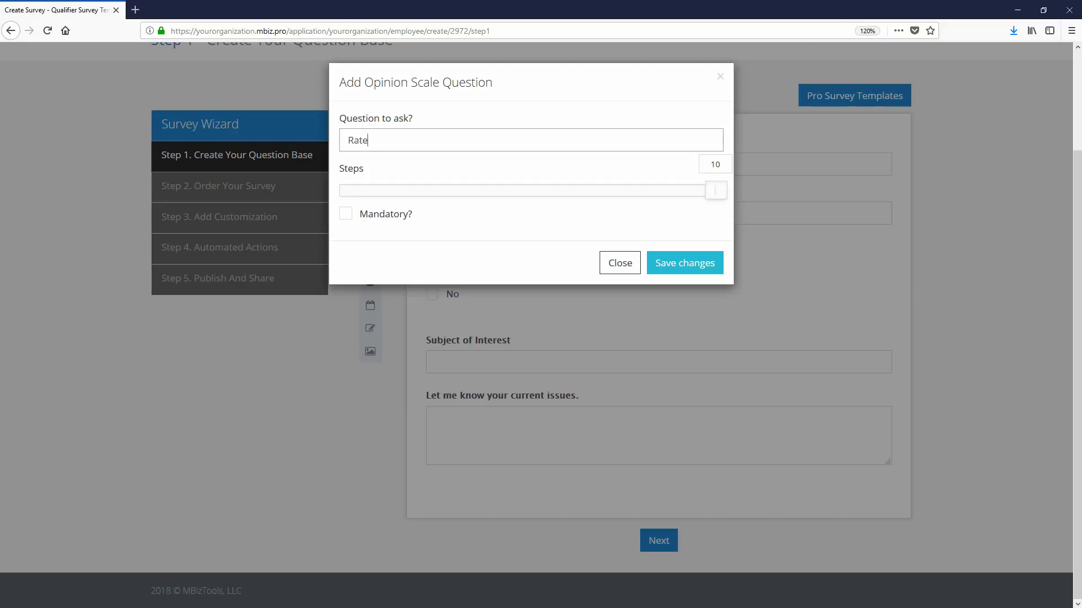
text(Us)
click(684, 263)
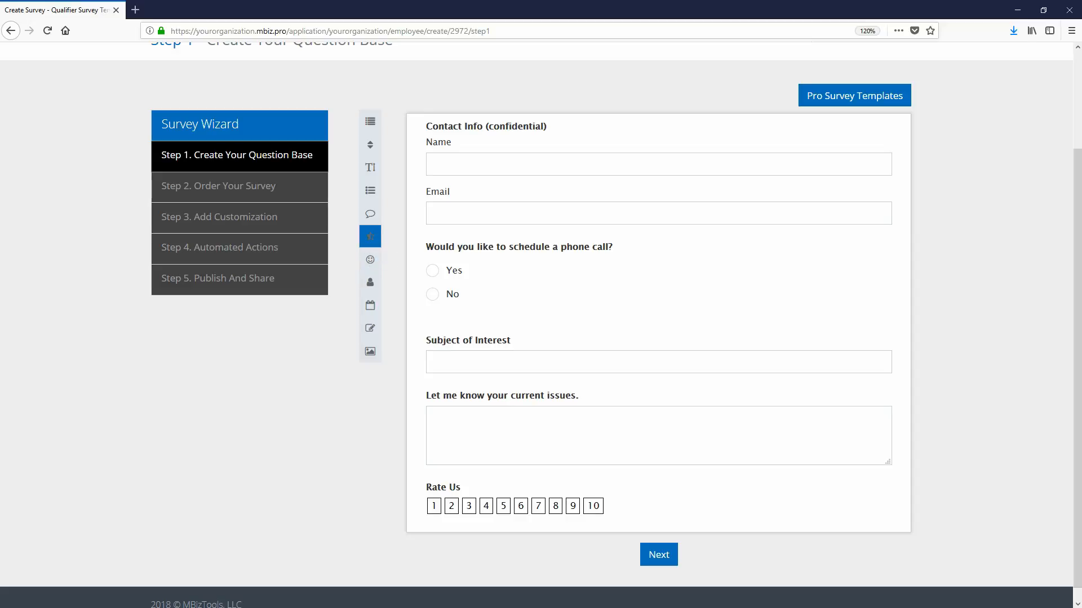
- Add a rating question reading "How many stars did we get?" with 5 steps and the Star shape
click(370, 237)
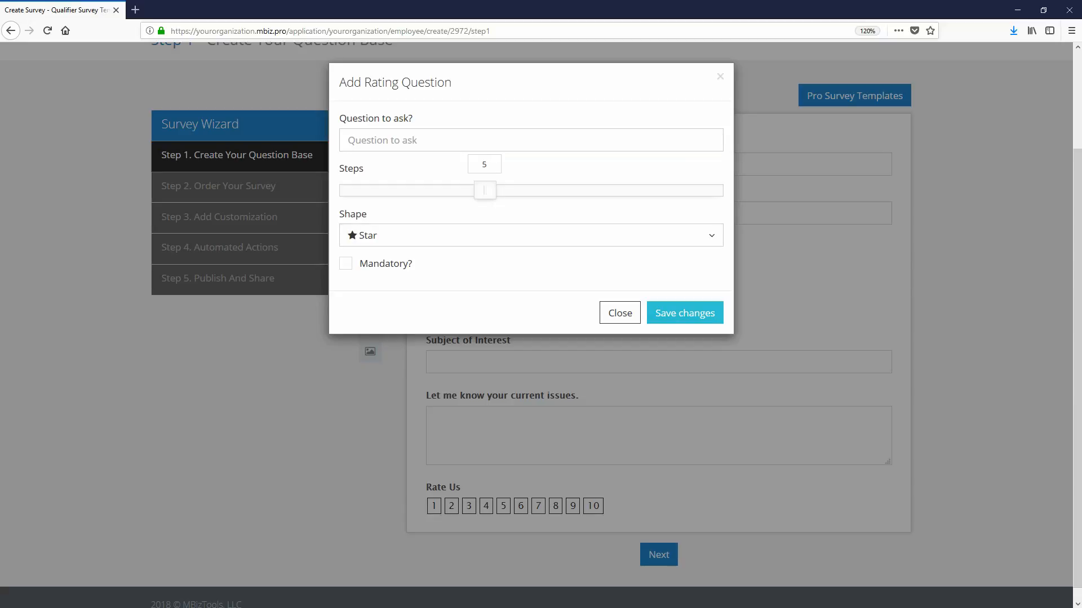
click(417, 140)
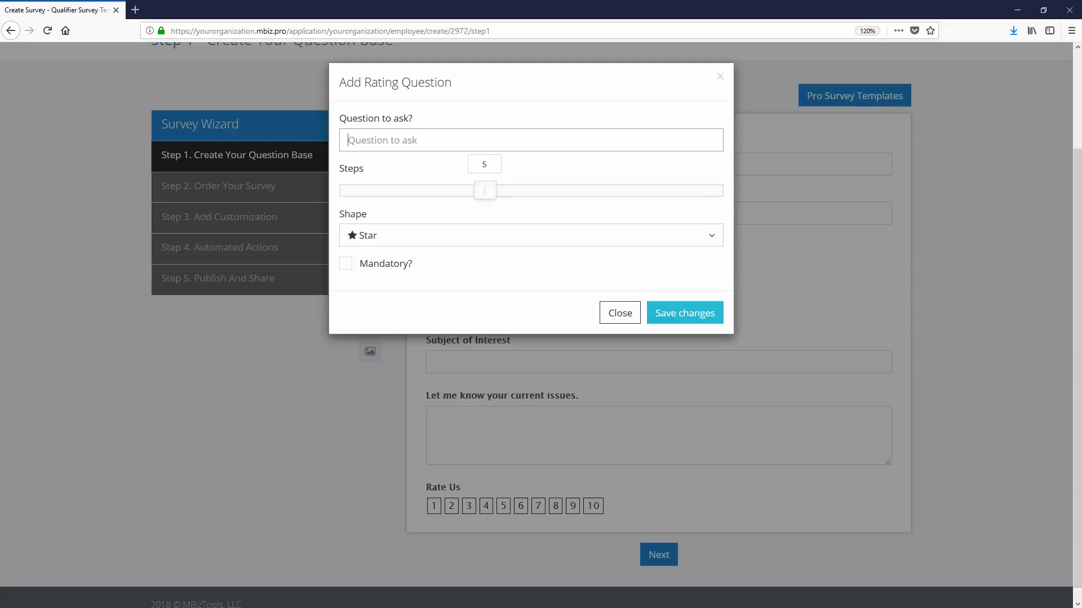
text(How many stars did we get?)
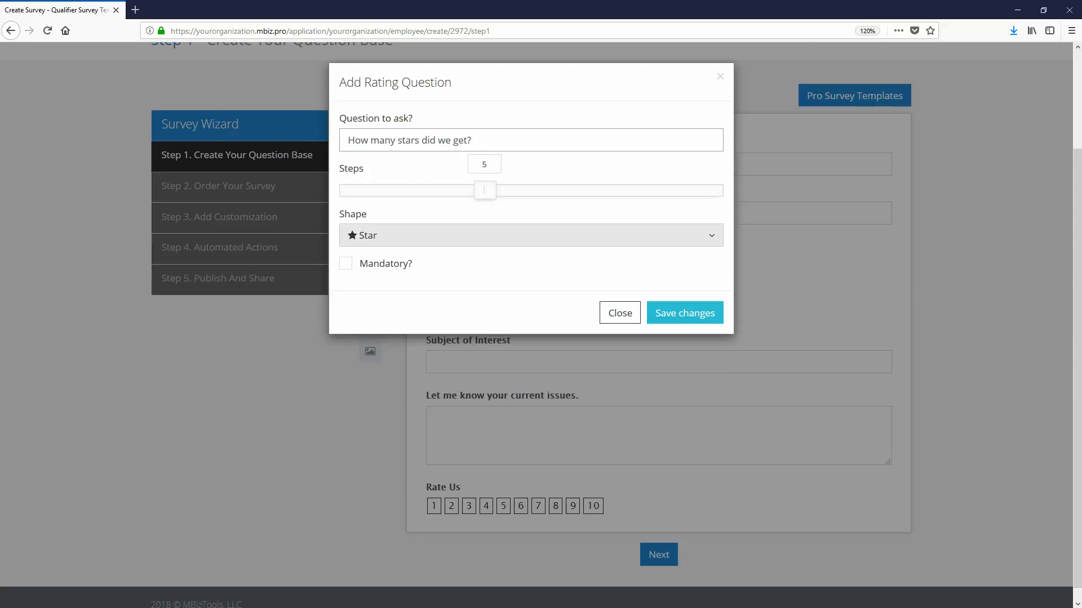
click(531, 235)
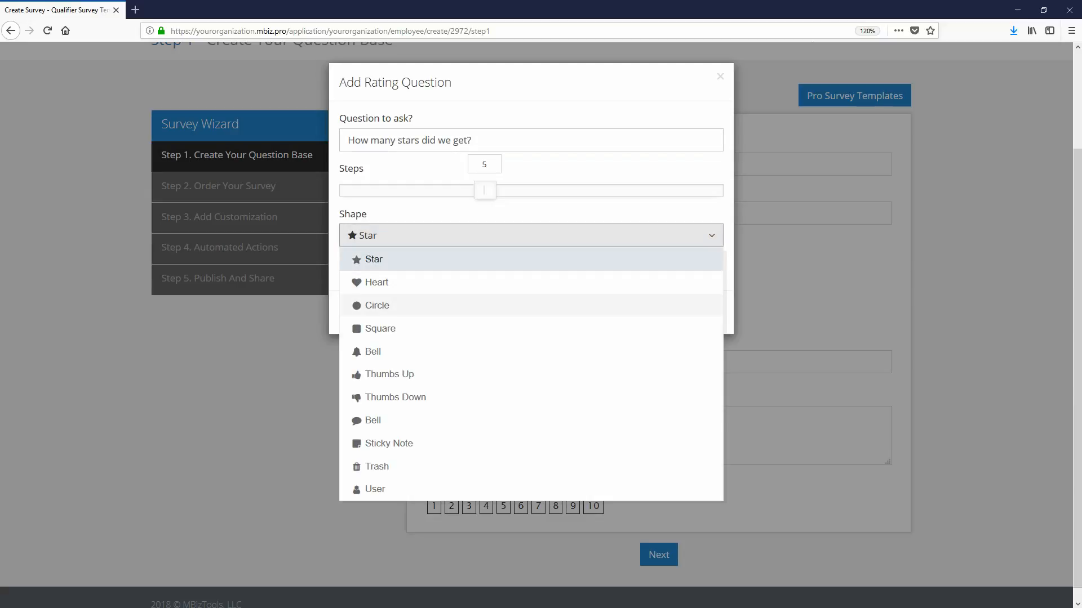
click(374, 259)
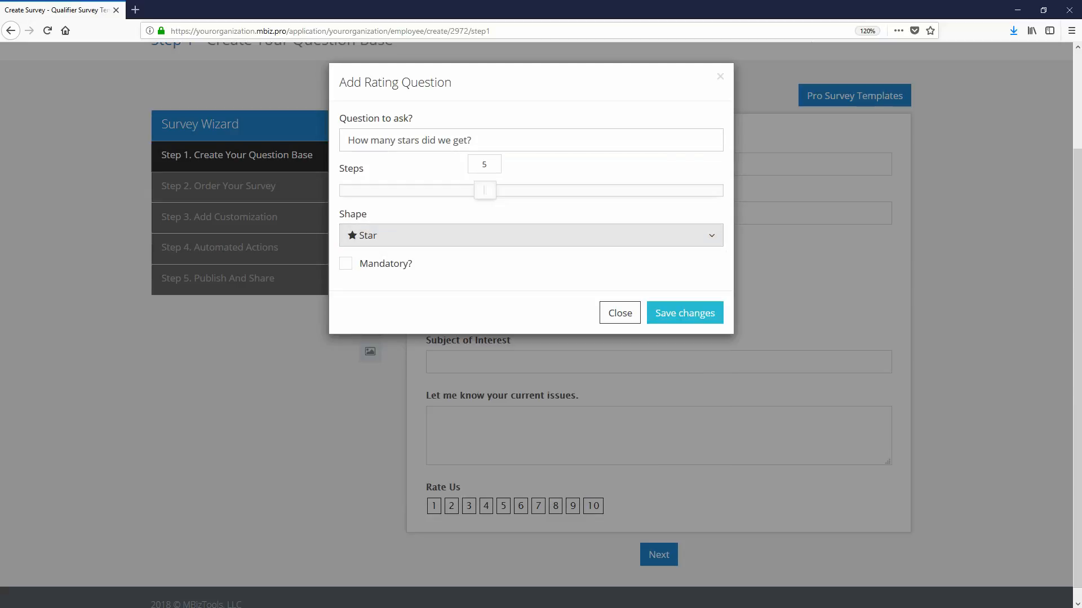
click(531, 235)
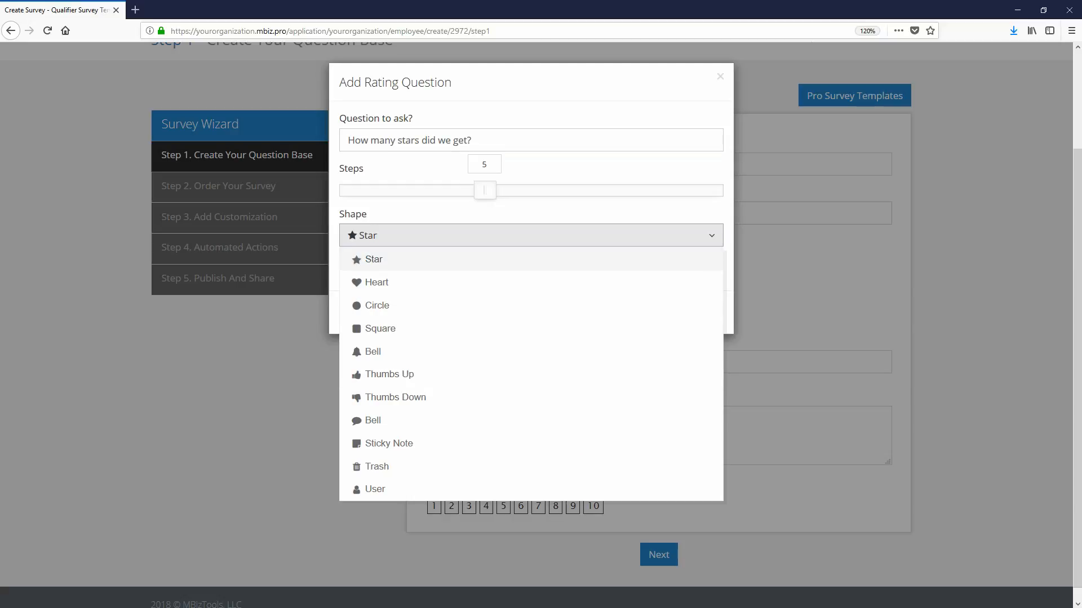
click(403, 258)
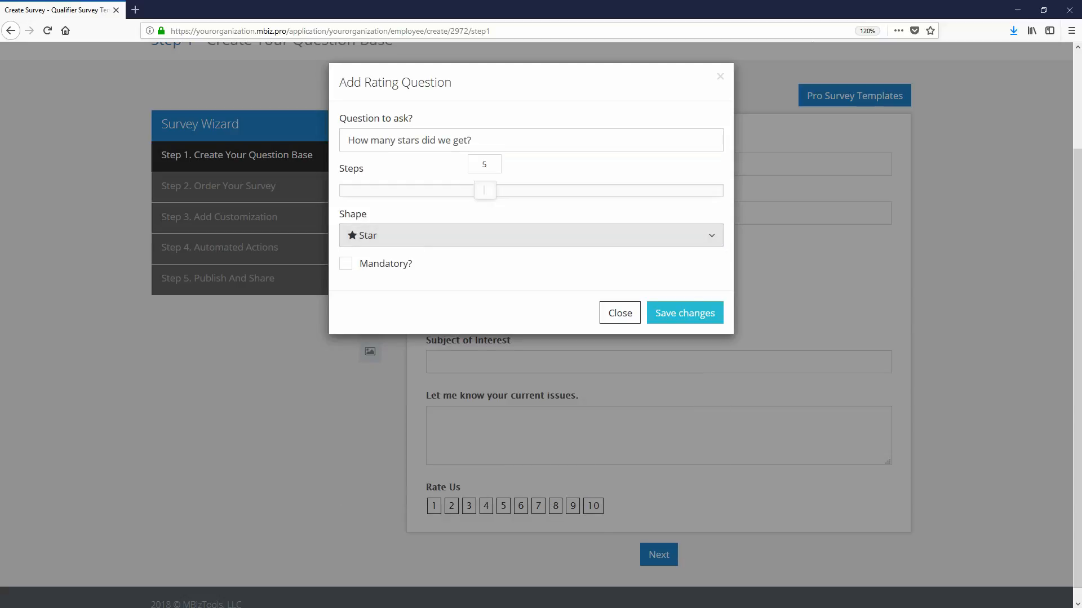
click(685, 312)
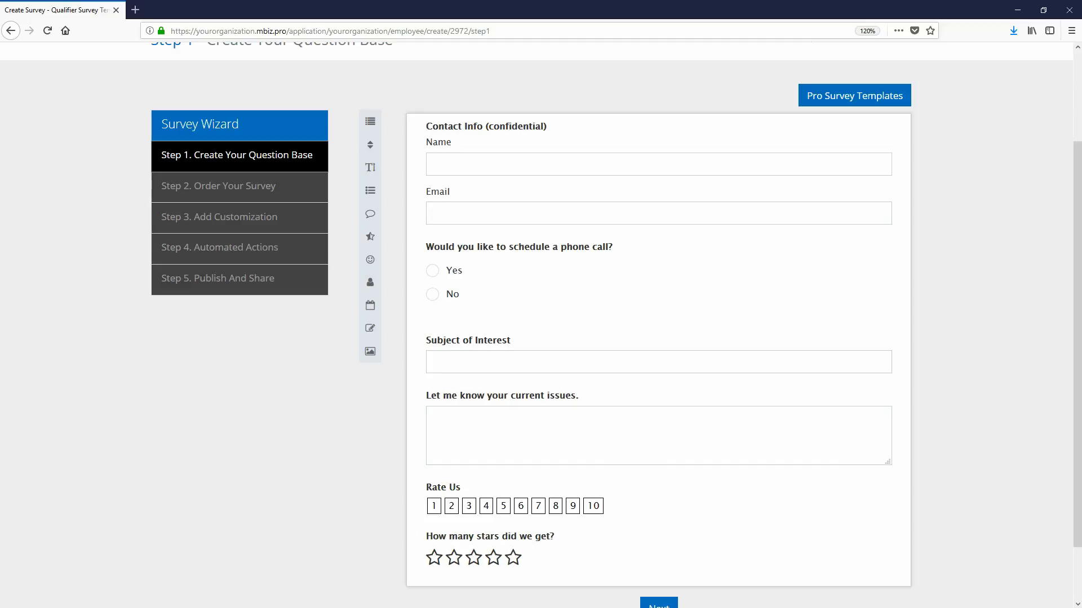
- Proceed to ordering the survey and, in the Application Survey, move the phone call question to the end and the star rating question first
scroll(658, 338, down, 1)
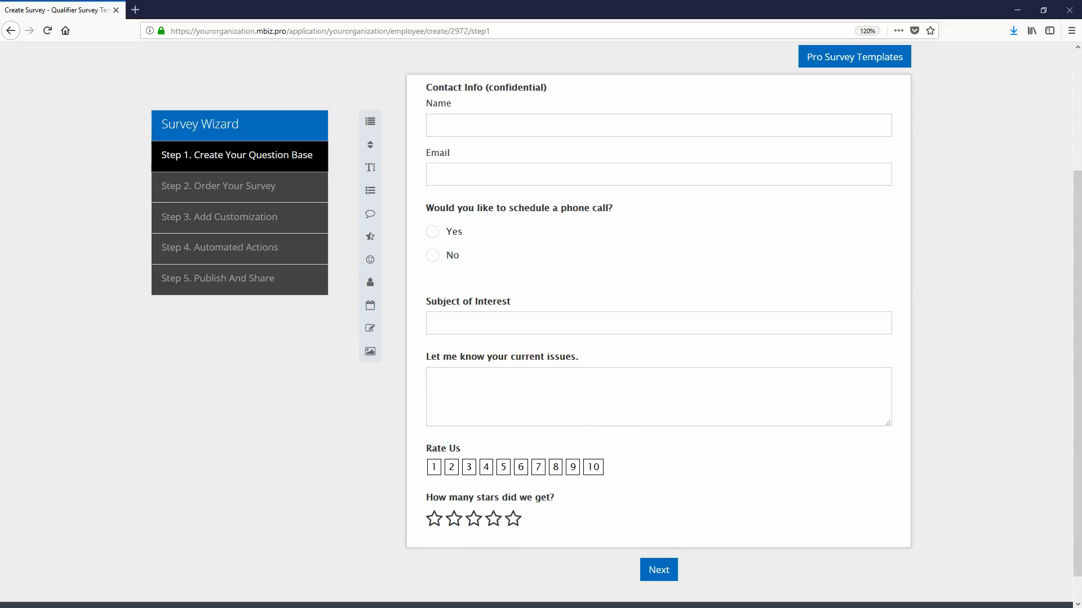
click(659, 570)
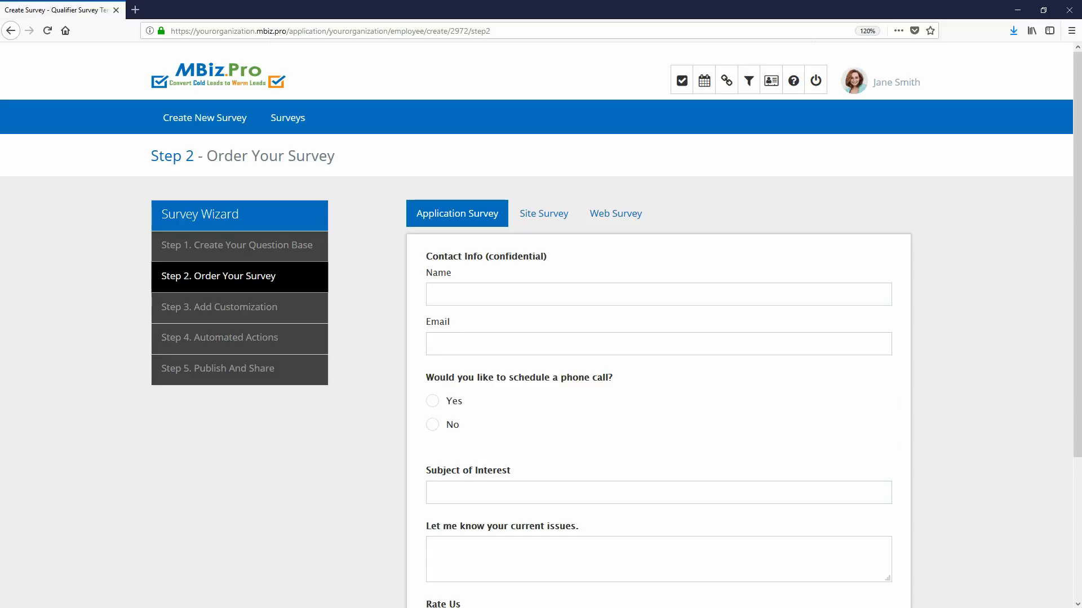
scroll(541, 327, down, 3)
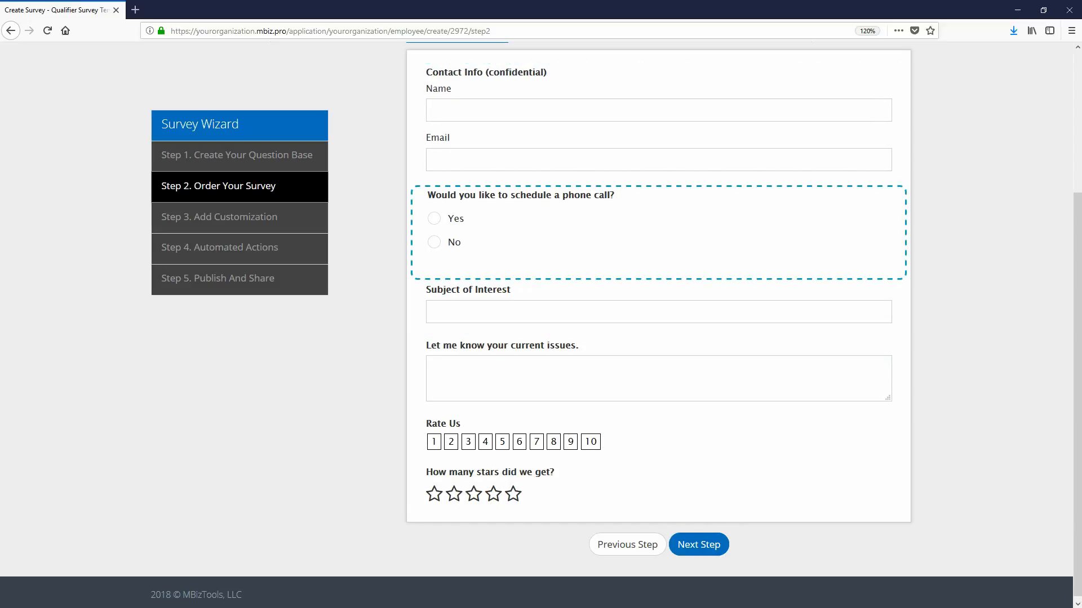
drag(507, 197, 507, 497)
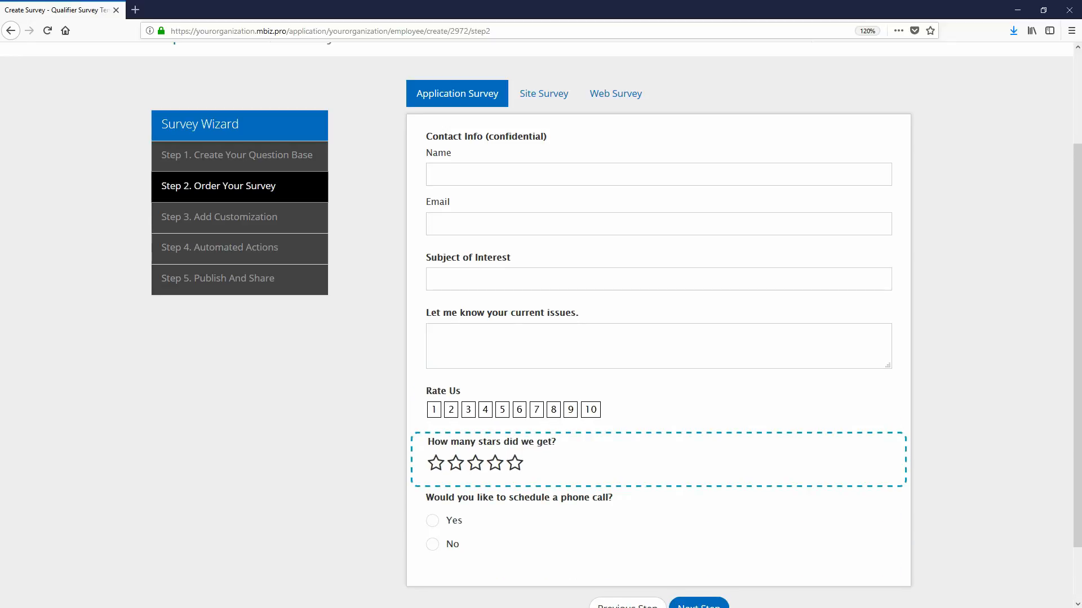
drag(496, 443, 498, 122)
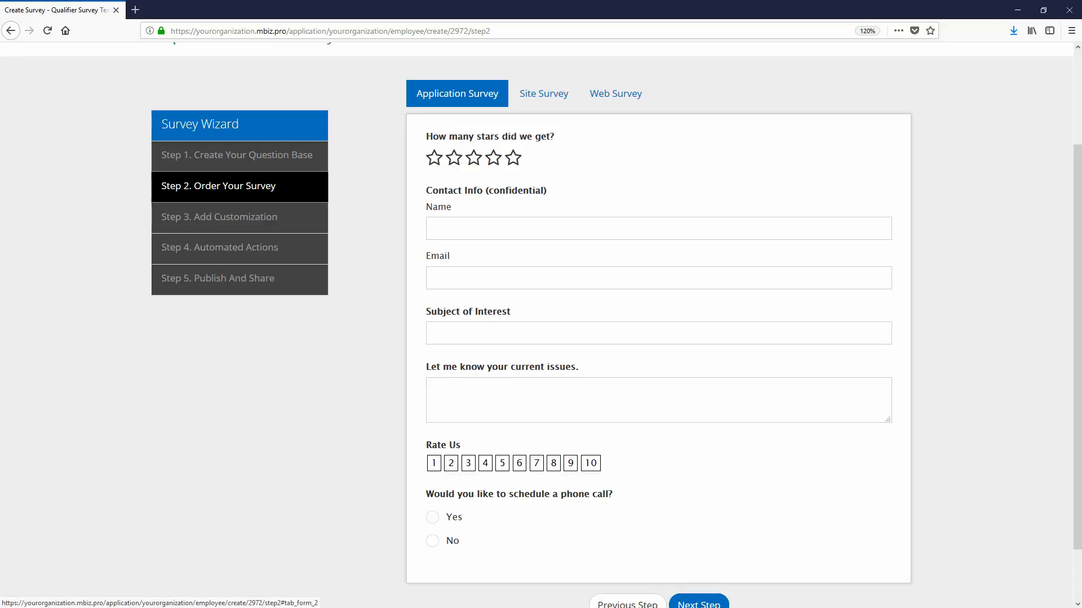
- In the Web Survey order, move the Rate Us page to page 1 and the phone call question to page 6
click(616, 93)
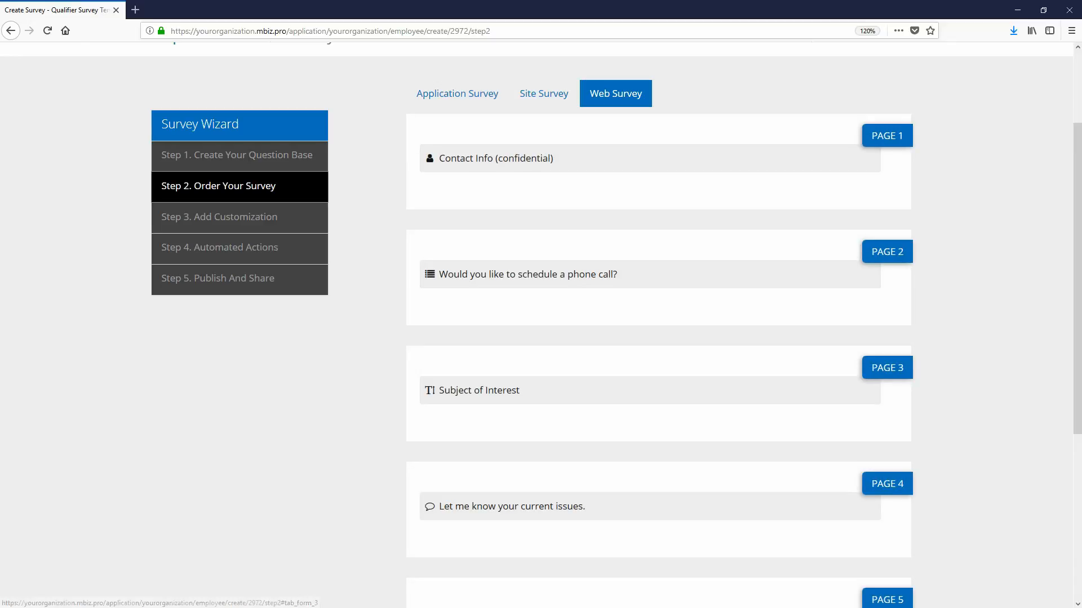
scroll(658, 325, down, 3)
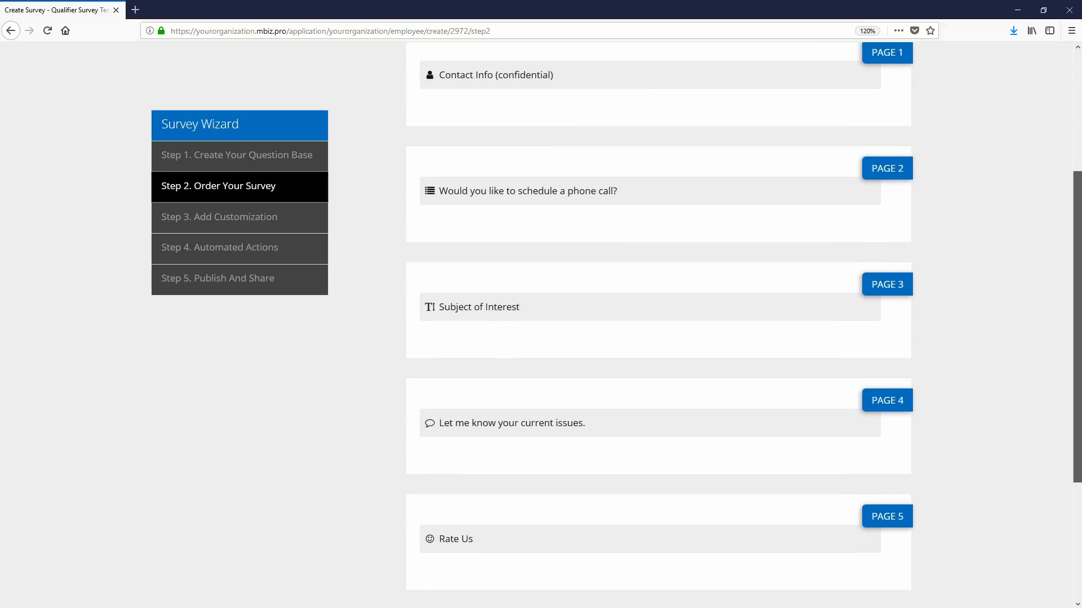
drag(887, 516, 893, 166)
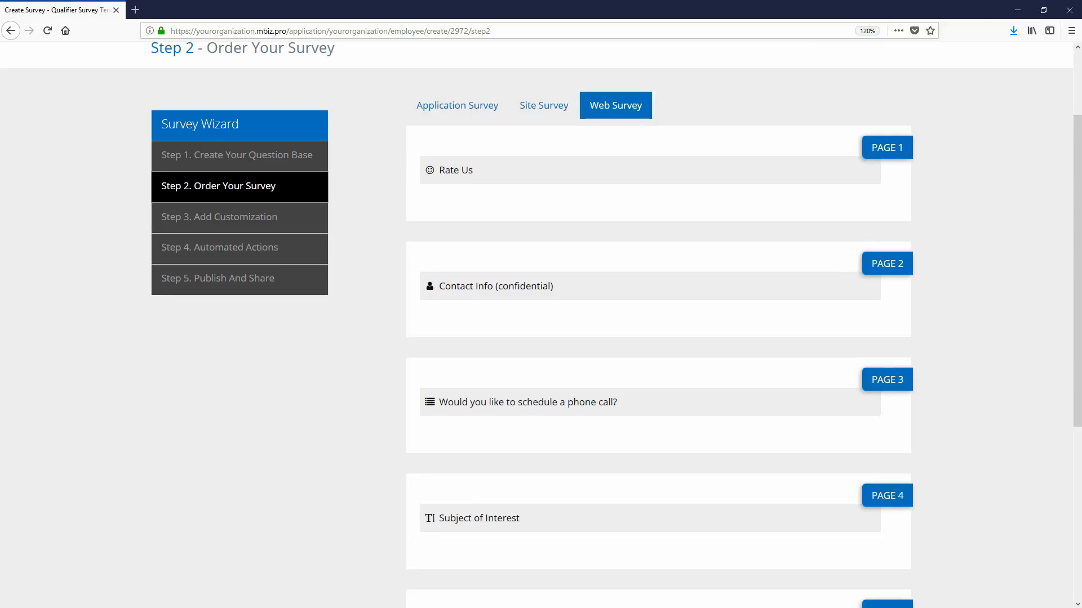
drag(887, 380, 887, 456)
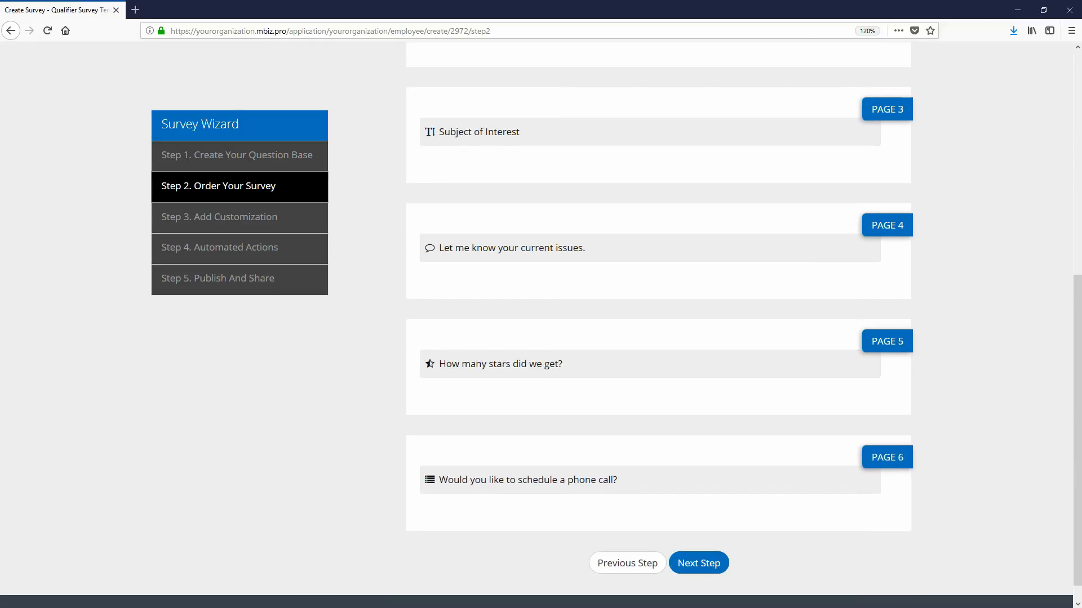
scroll(888, 456, up, 1)
drag(1077, 405, 1077, 448)
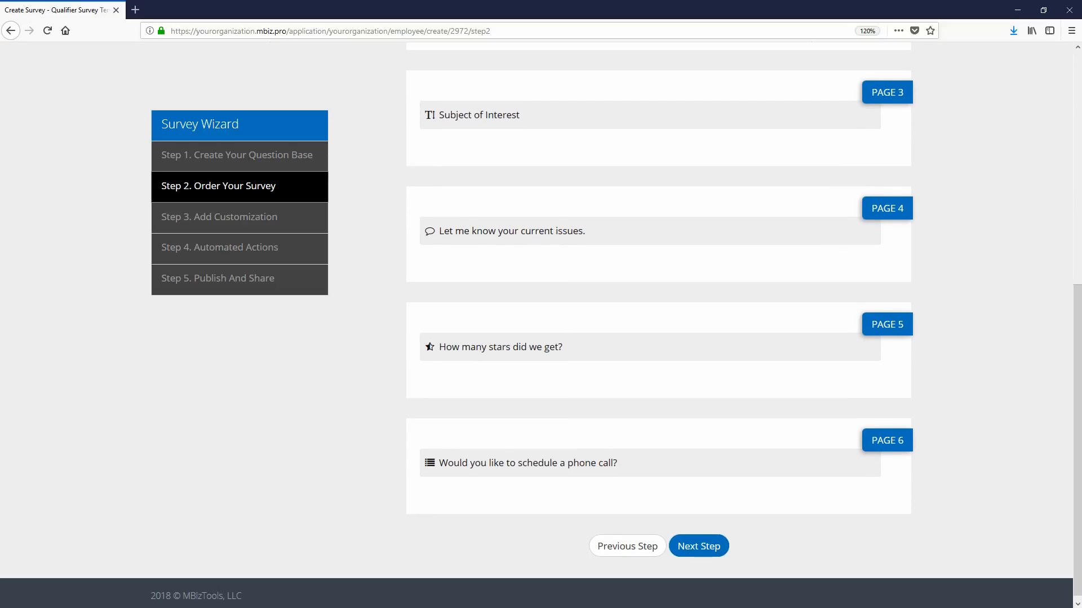
- Proceed to Step 3 of the survey wizard and open the design customization for the Web Survey
click(698, 546)
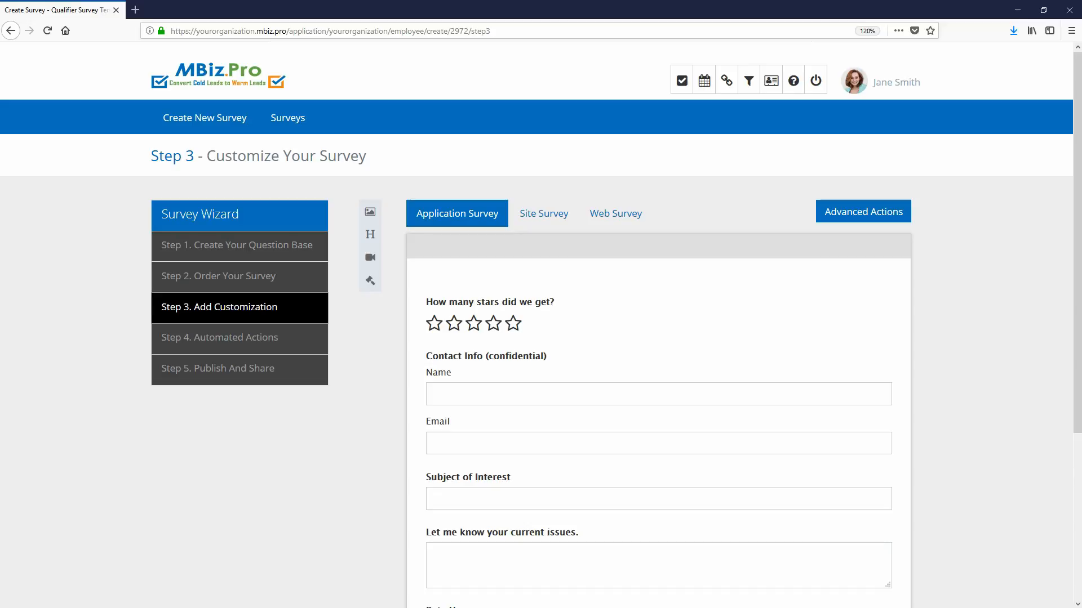
scroll(541, 327, down, 4)
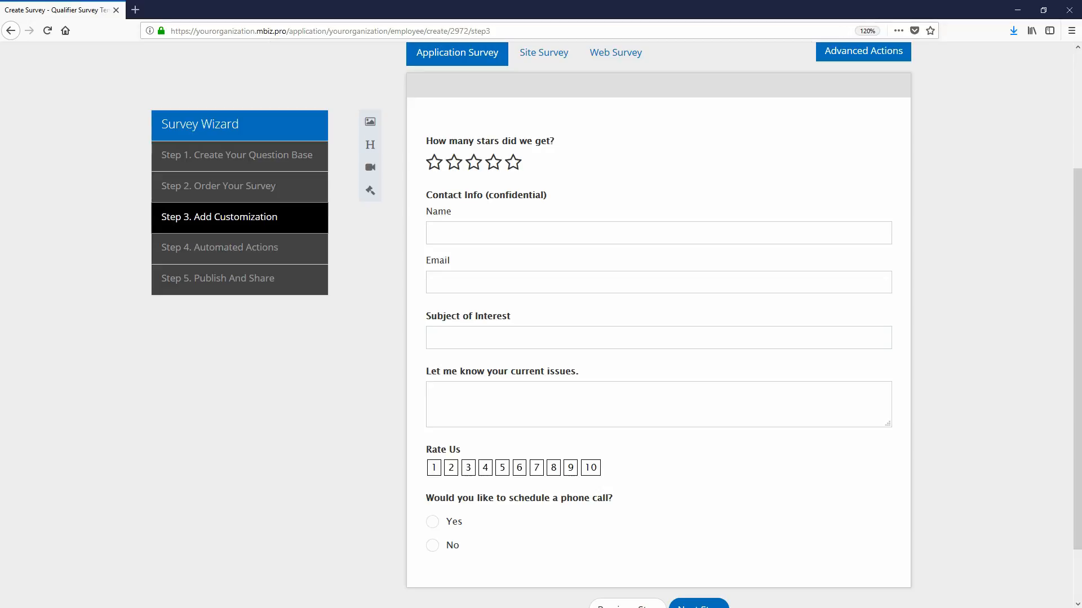
scroll(742, 325, up, 1)
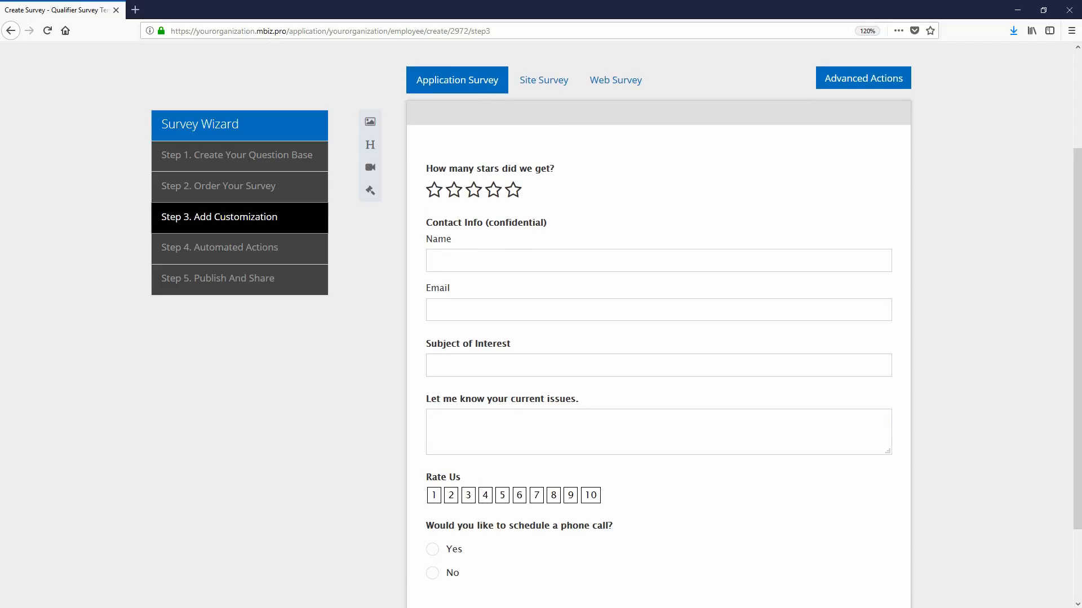
click(615, 80)
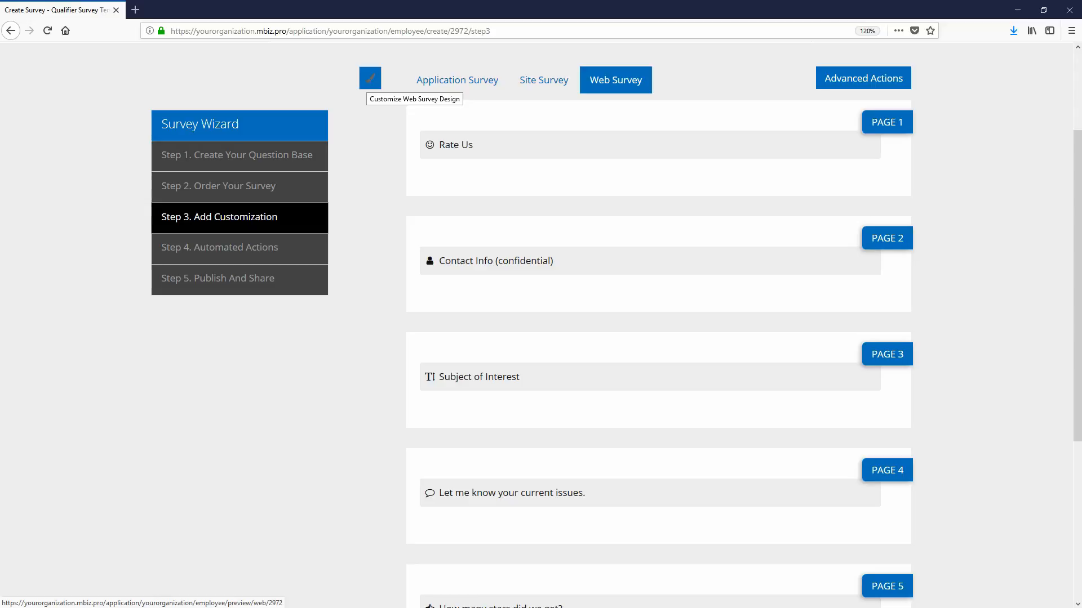
click(370, 77)
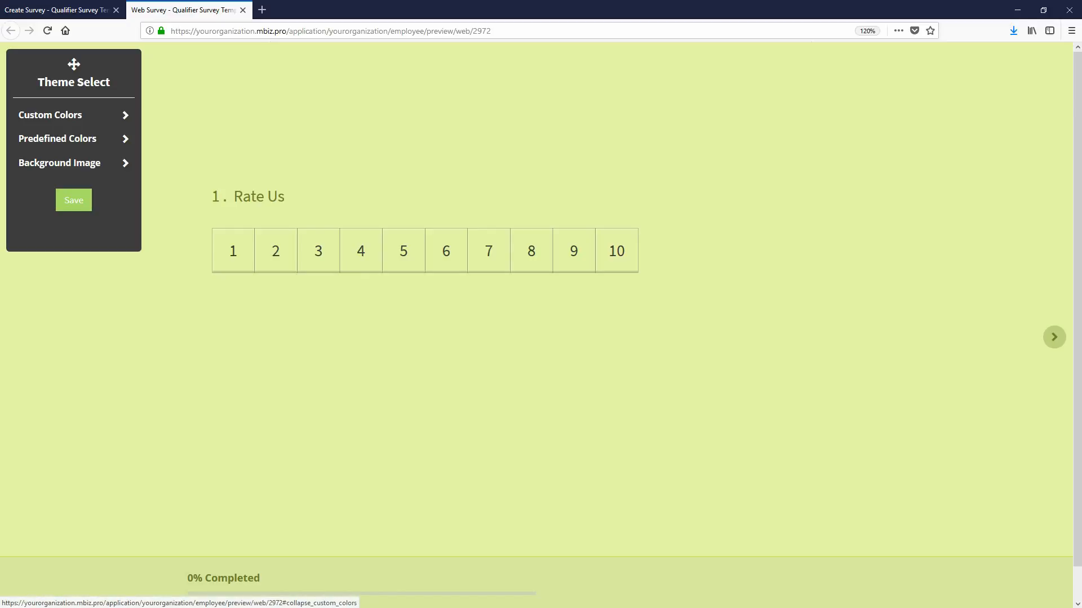
- Set the web survey's custom colors to #0071bc for the main font and #000000 for the secondary font
click(50, 115)
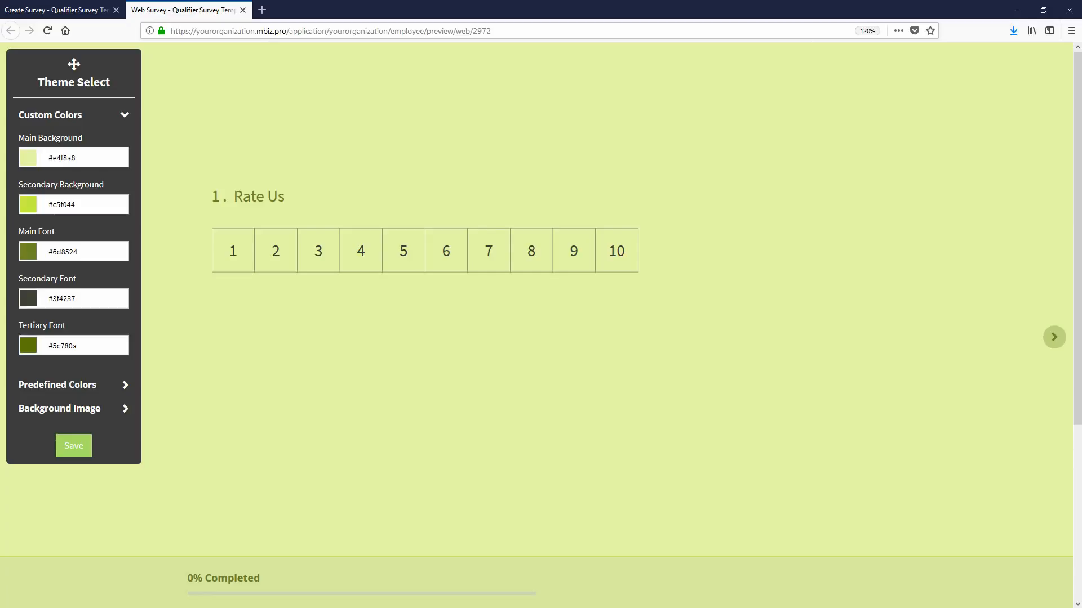
click(63, 252)
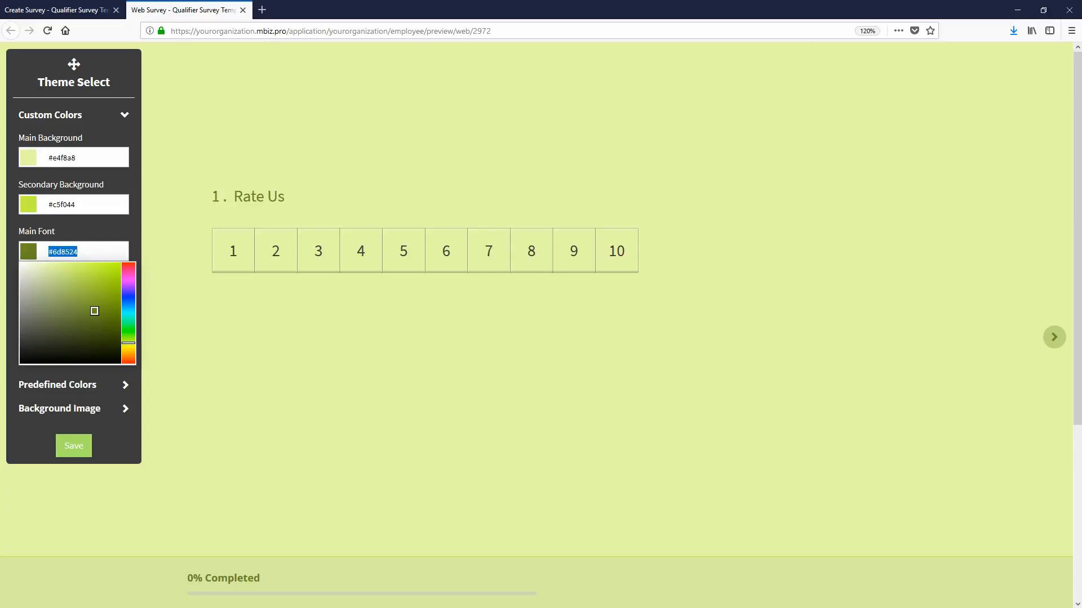
text(0072bc)
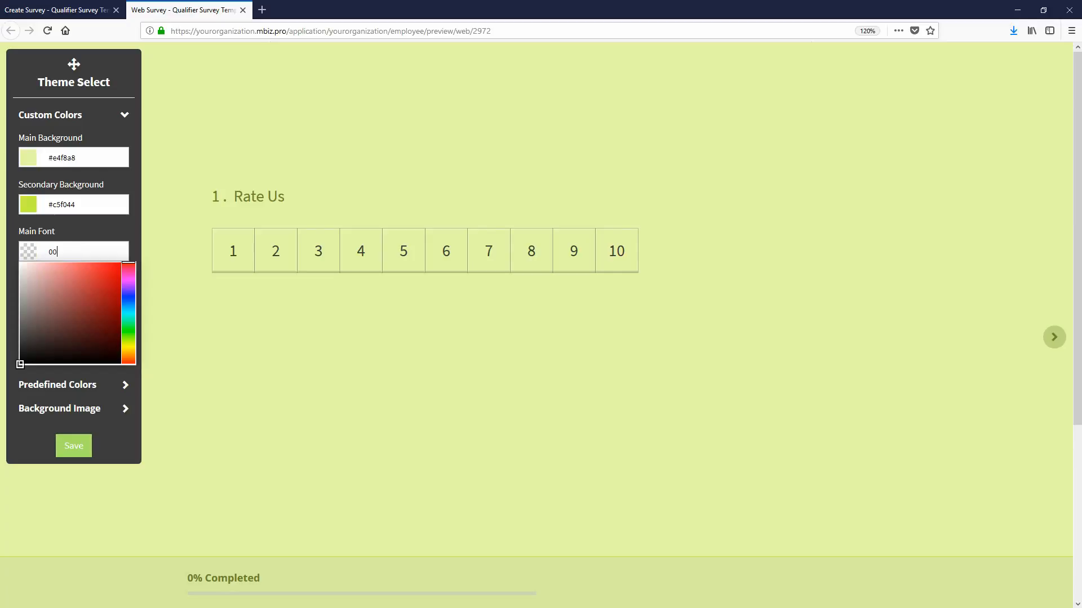
key(Tab)
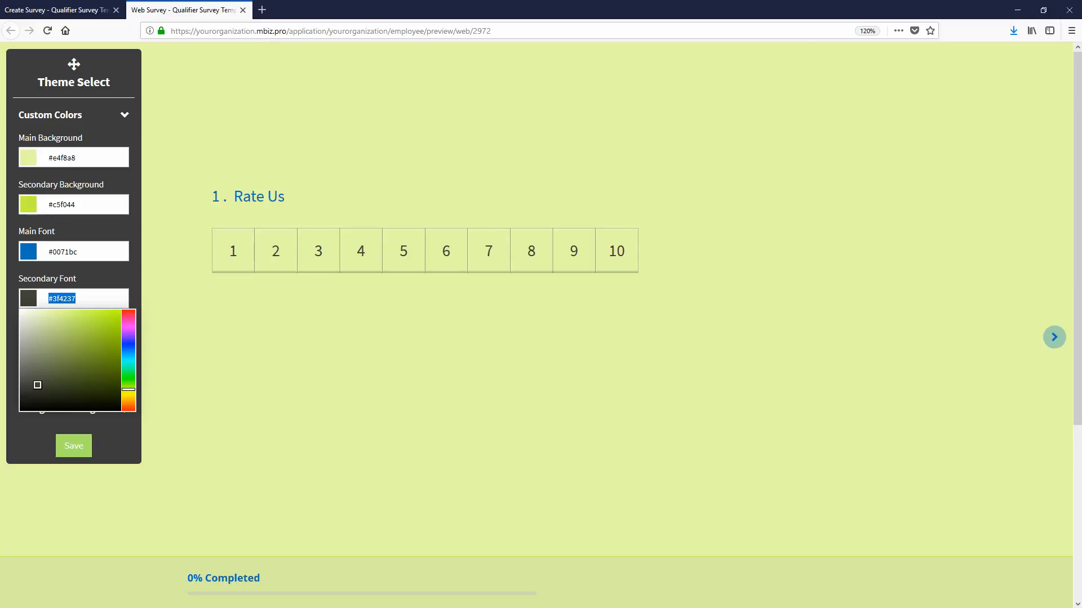
text(000000)
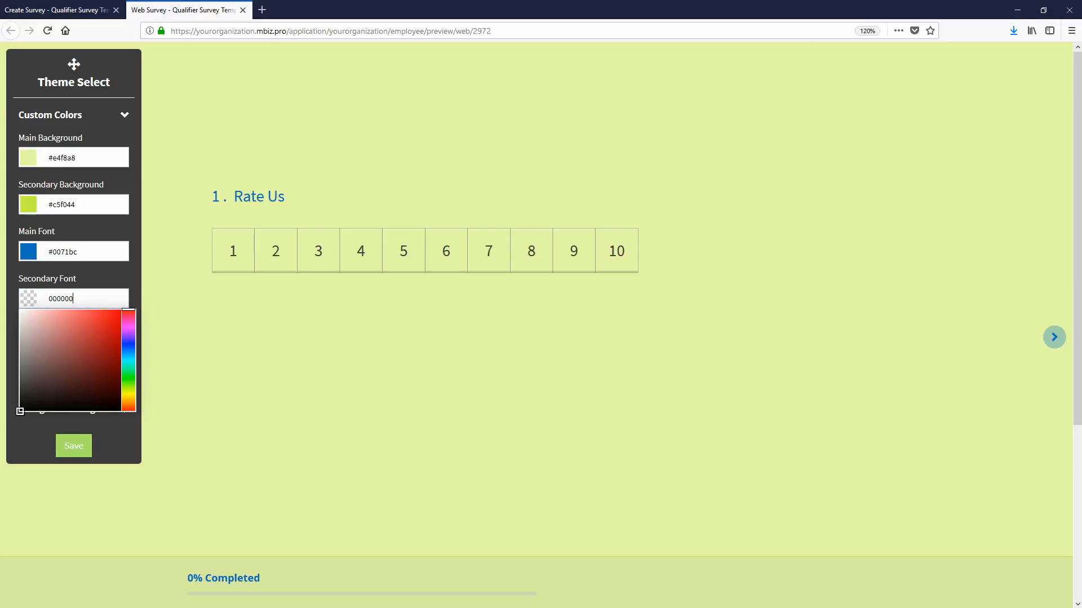
key(Tab)
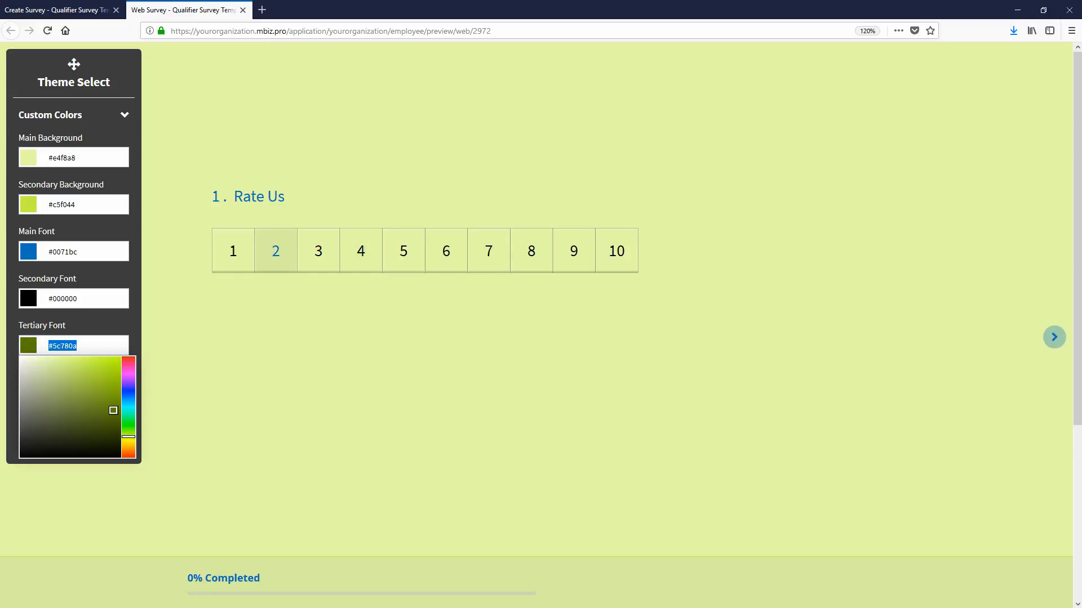
click(124, 115)
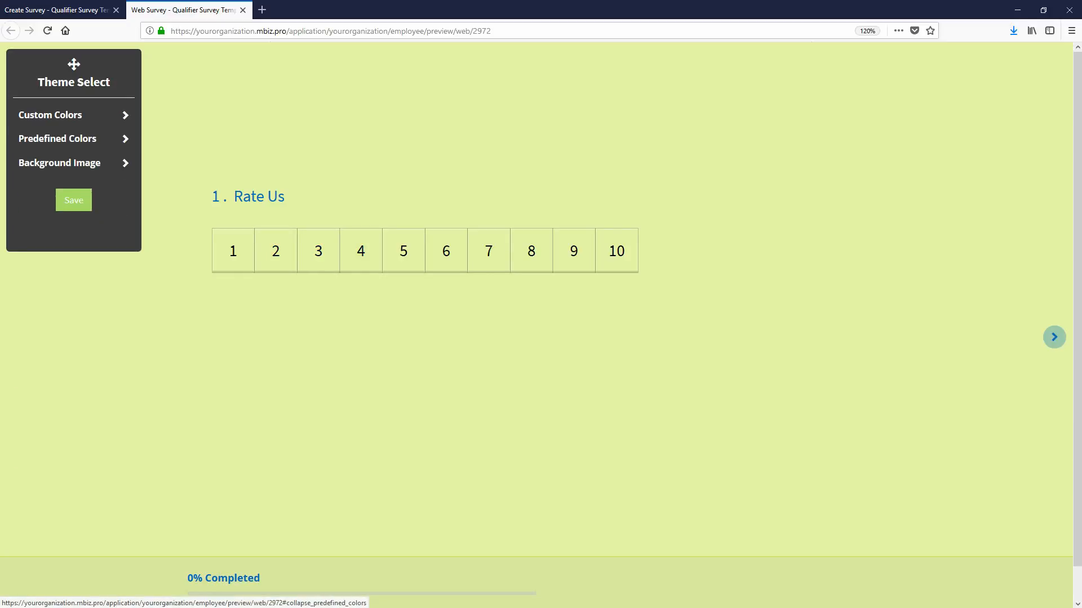
- Try to upload Demo Account Background.jpg as the web survey's background image
click(124, 162)
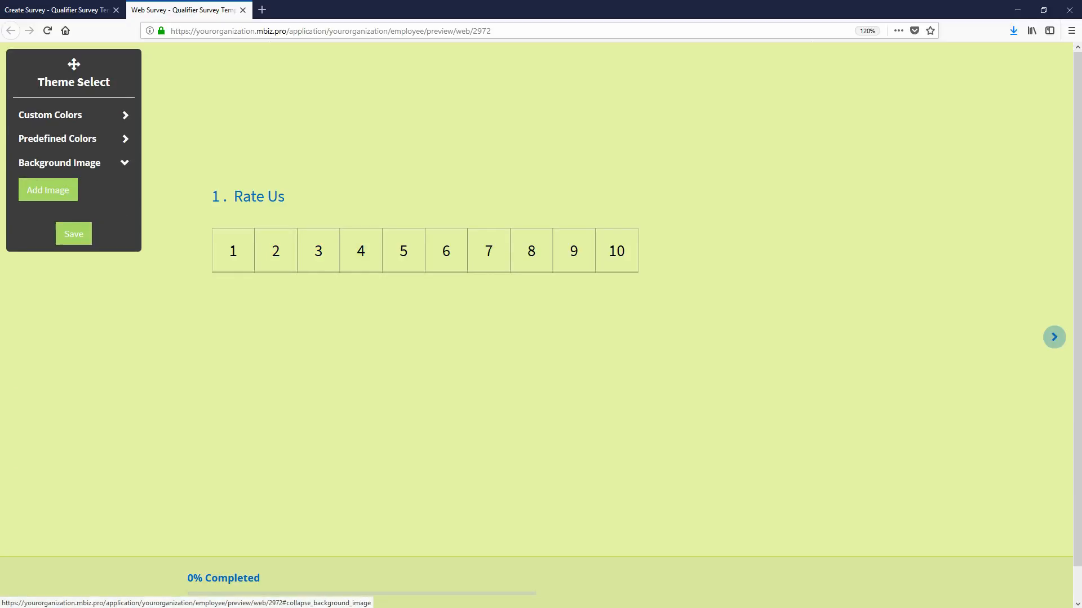
click(48, 190)
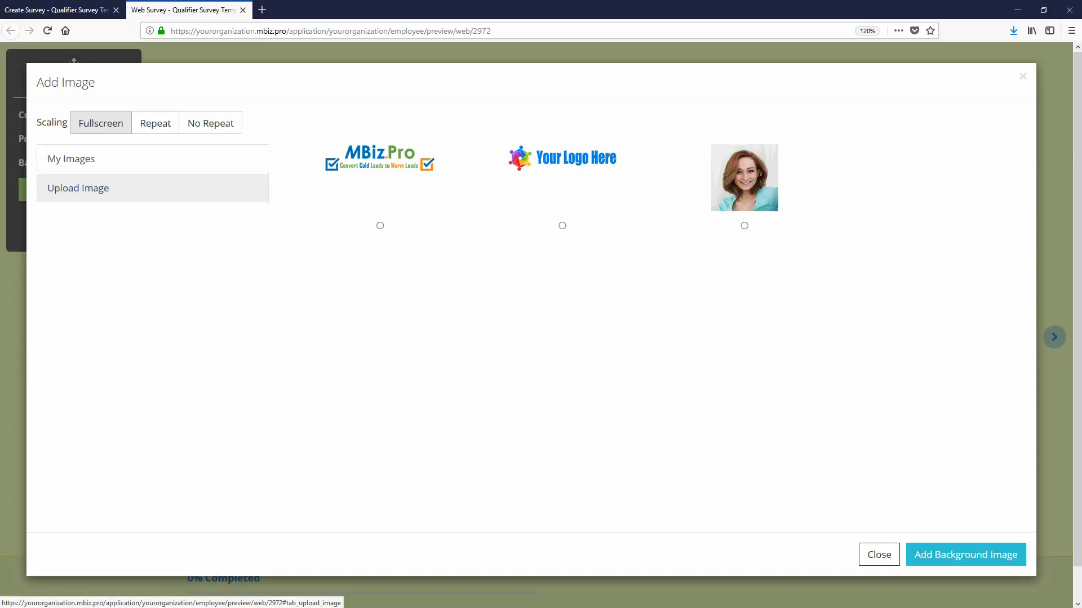
click(78, 188)
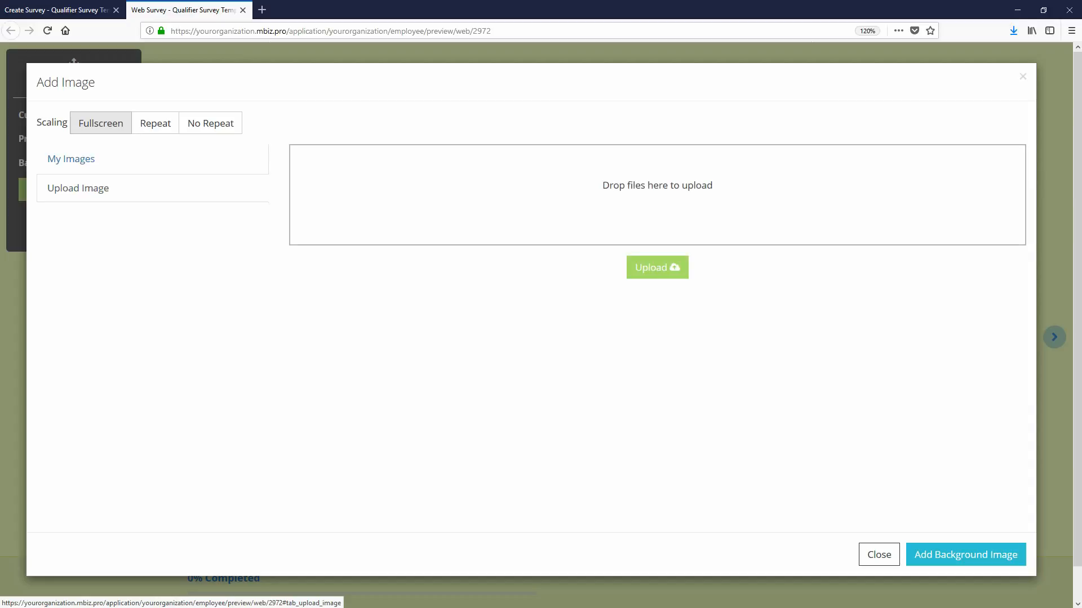
click(665, 181)
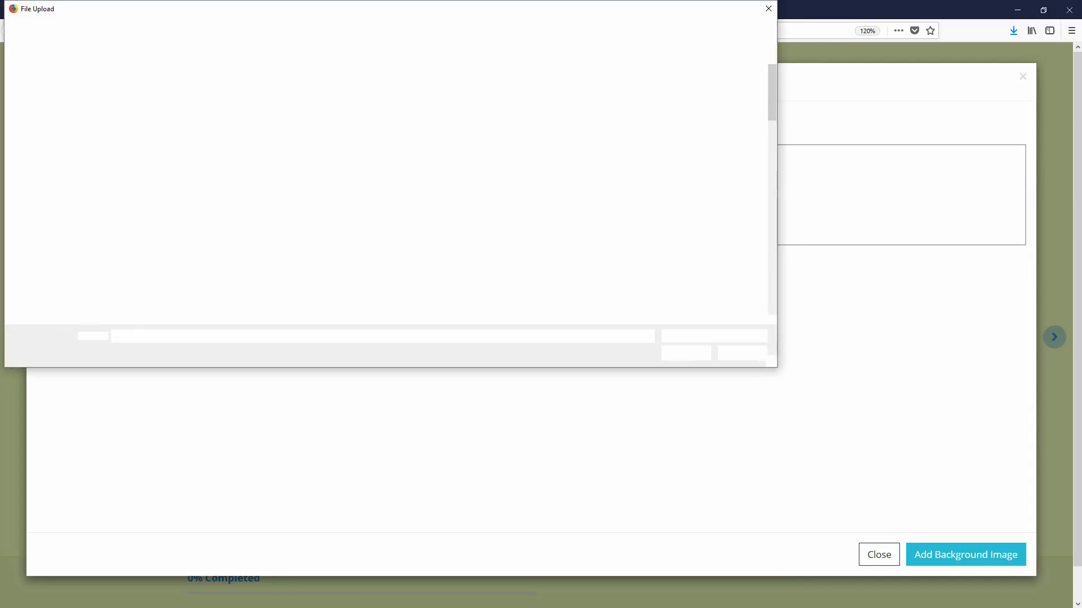
mouse_move(772, 90)
mouse_down()
mouse_move(772, 102)
mouse_move(772, 90)
mouse_up()
click(563, 138)
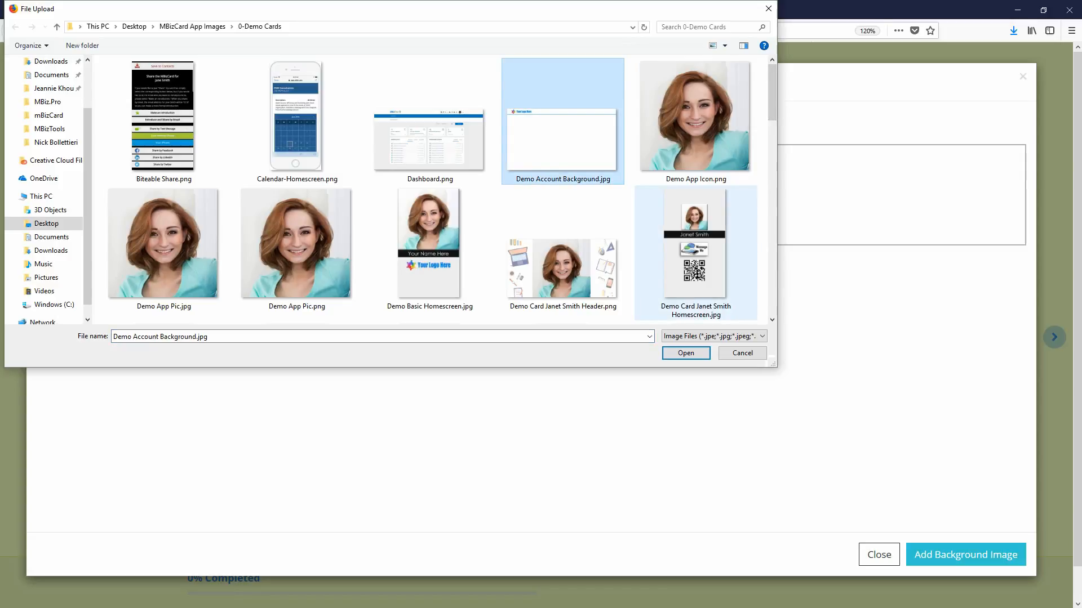
click(685, 352)
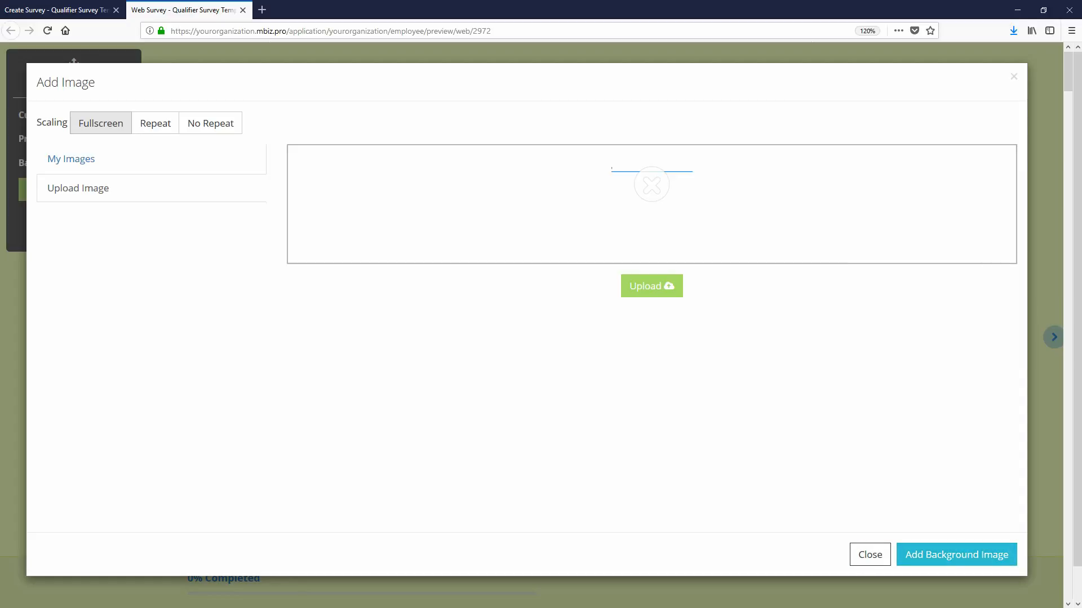
- Add the saved Your Logo Here image as the web survey's background with No Repeat scaling, and close the design preview
click(71, 159)
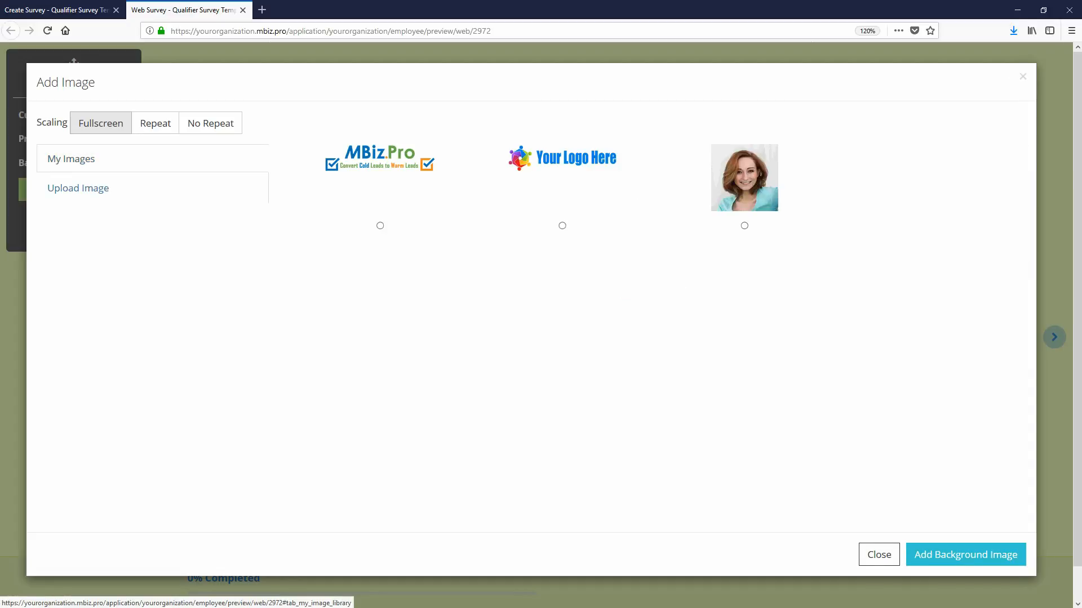
click(562, 226)
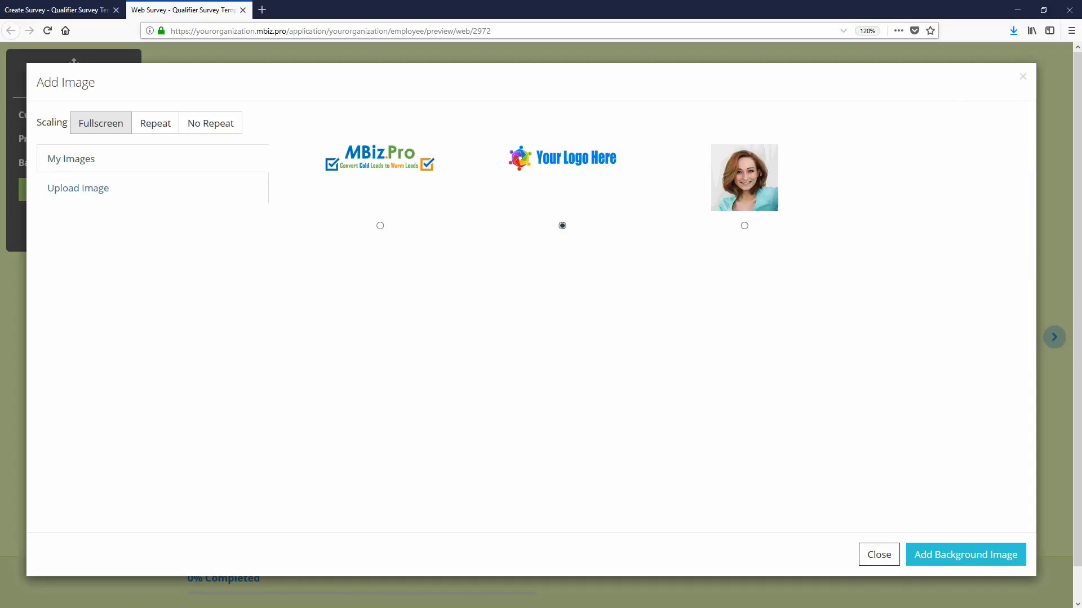
click(211, 124)
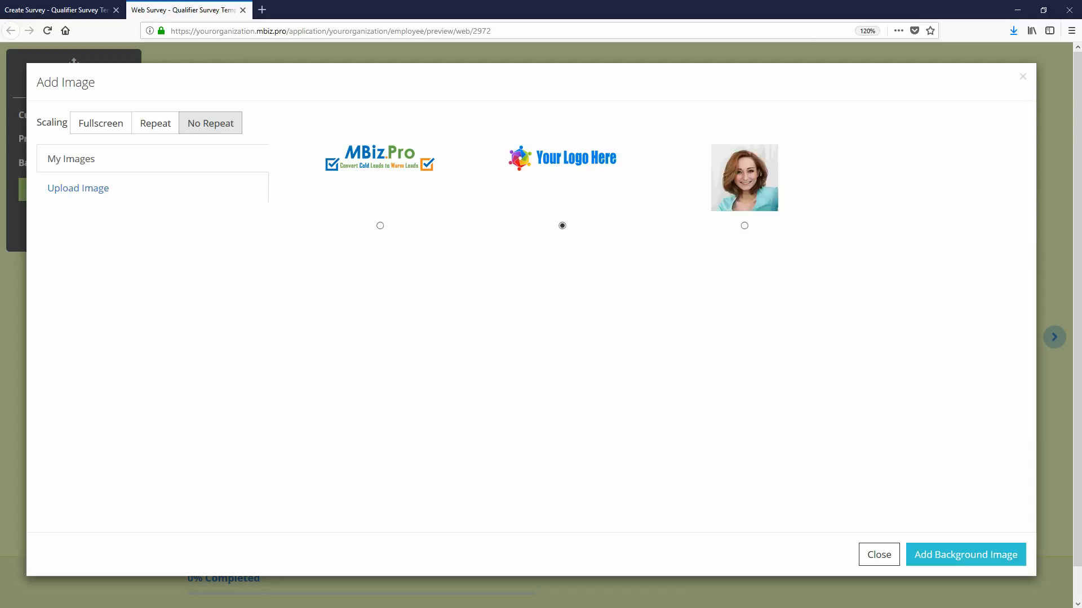
click(966, 554)
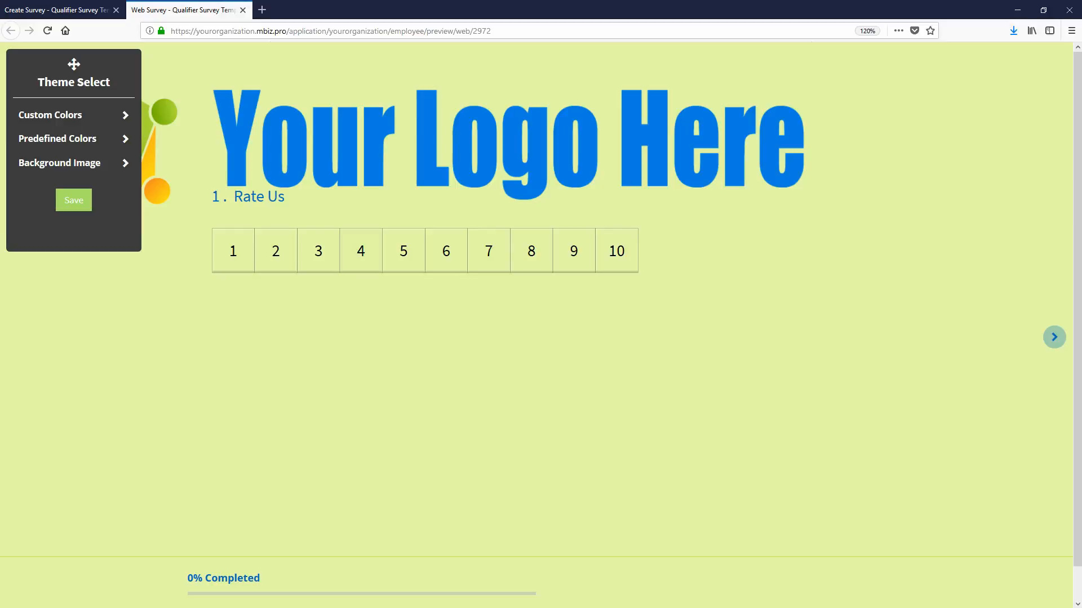
click(243, 10)
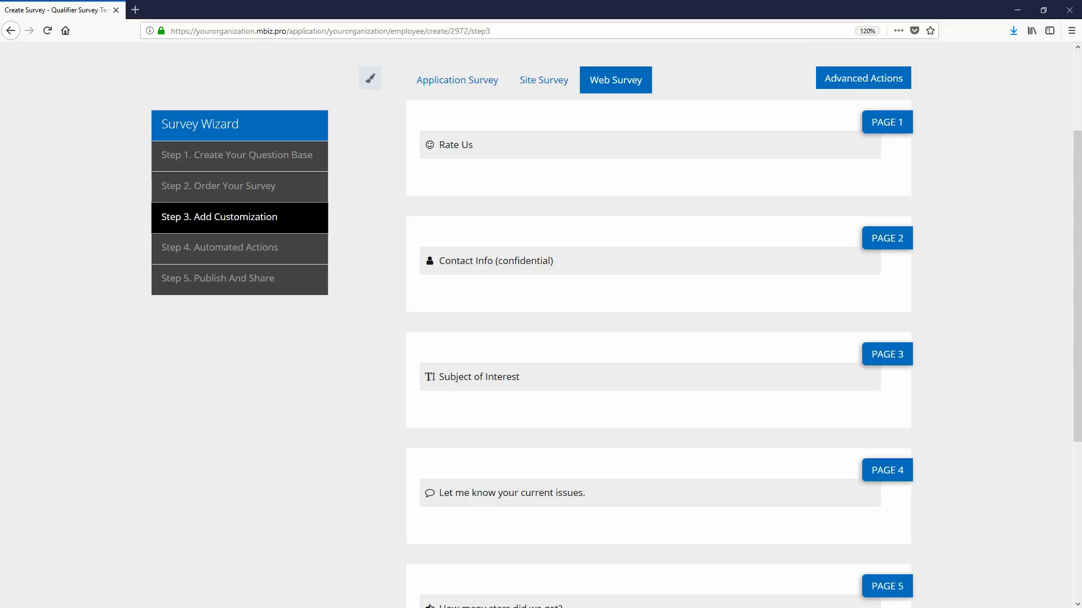
- In the web survey's Advanced Actions, set the qualified page's appointment to Phone Call
click(863, 79)
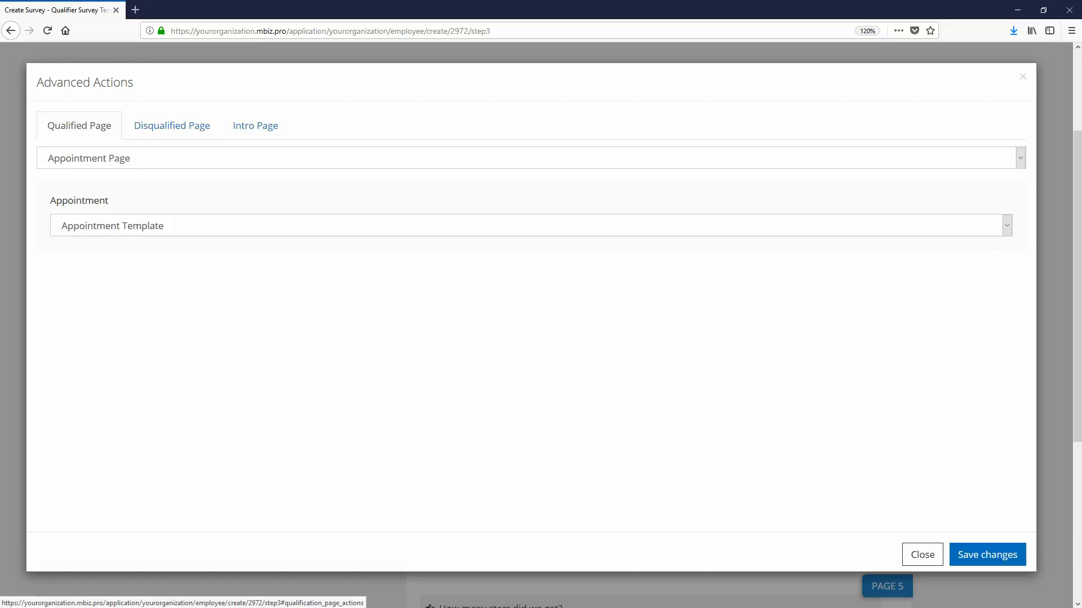
click(112, 226)
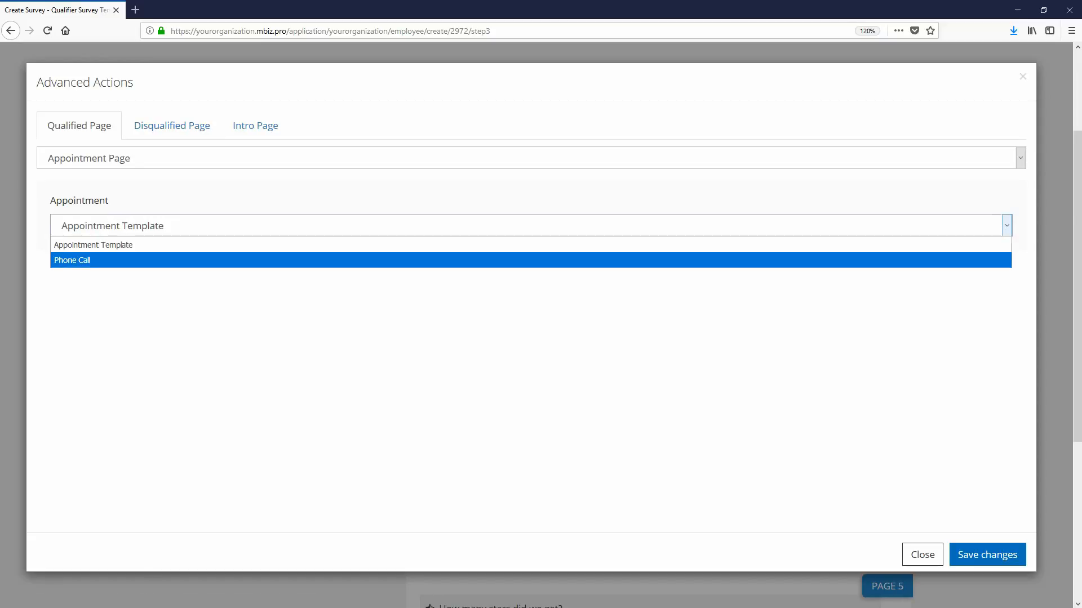
key(Return)
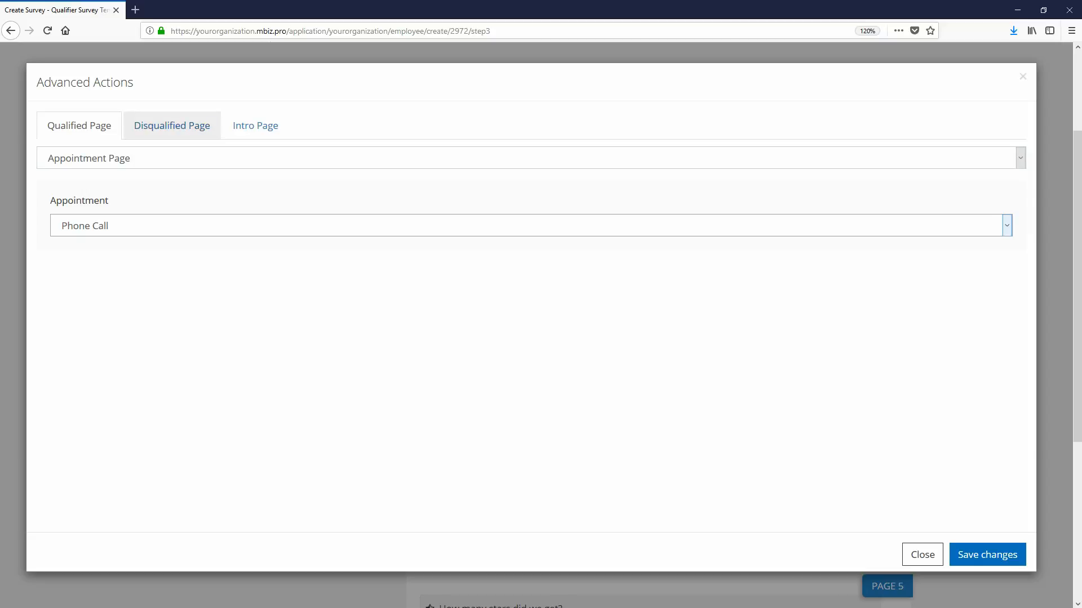
- Select the disqualified page's default thank-you message and switch that page's type to Custom URL
click(172, 125)
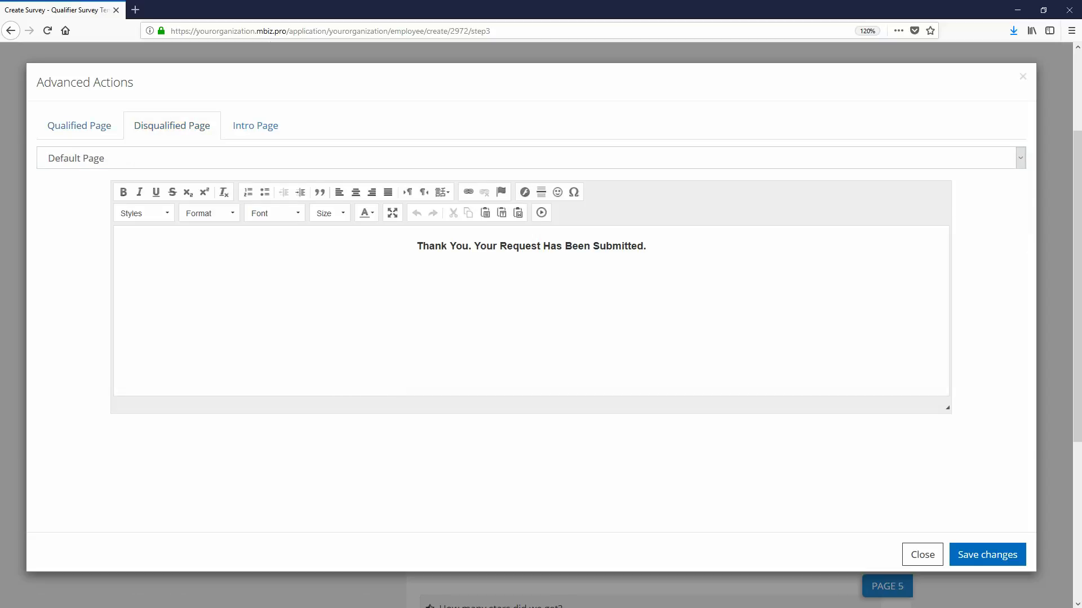
drag(417, 246, 647, 246)
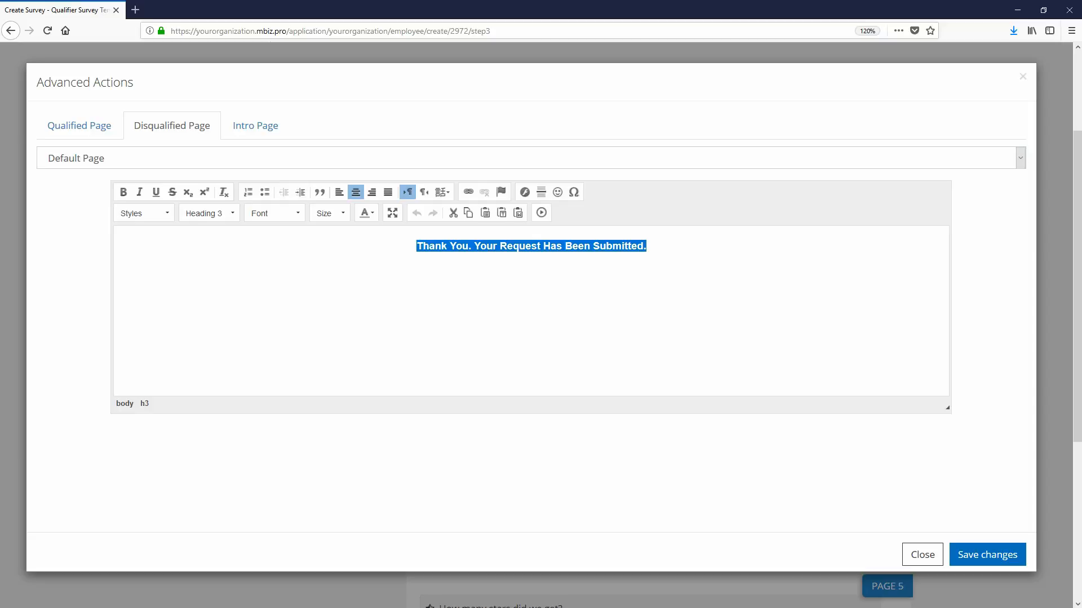
click(1019, 157)
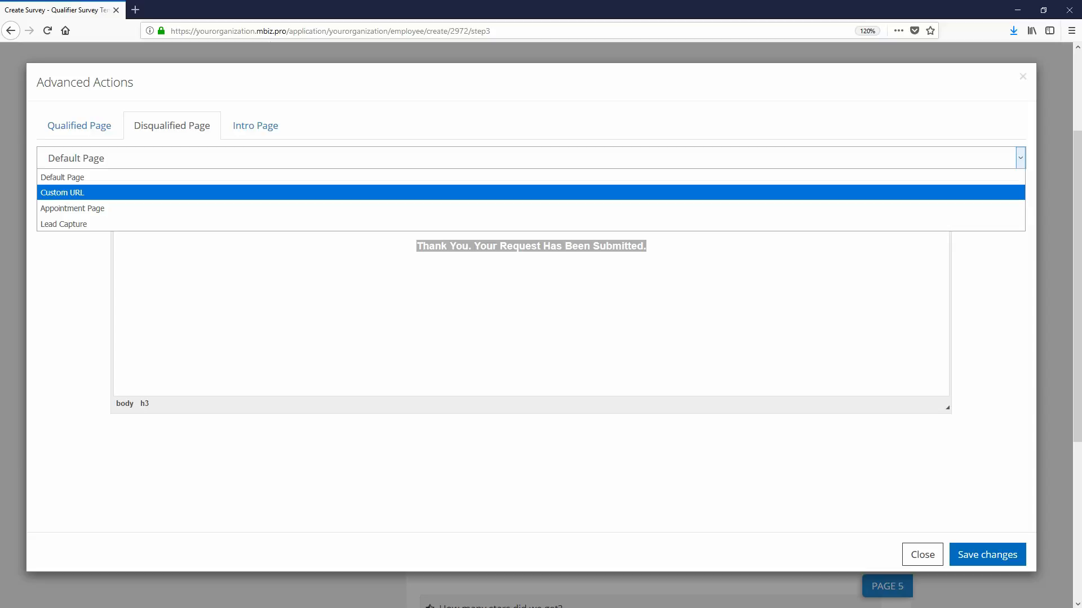
key(Return)
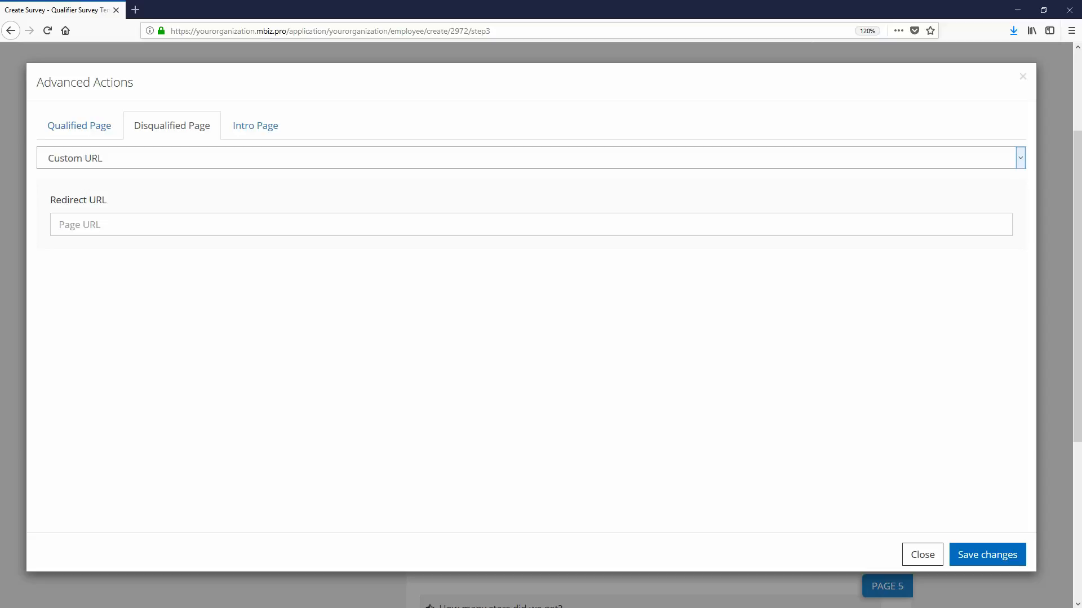
- Change the disqualified page's type to Lead Capture and enable Include First Name
click(169, 158)
click(169, 224)
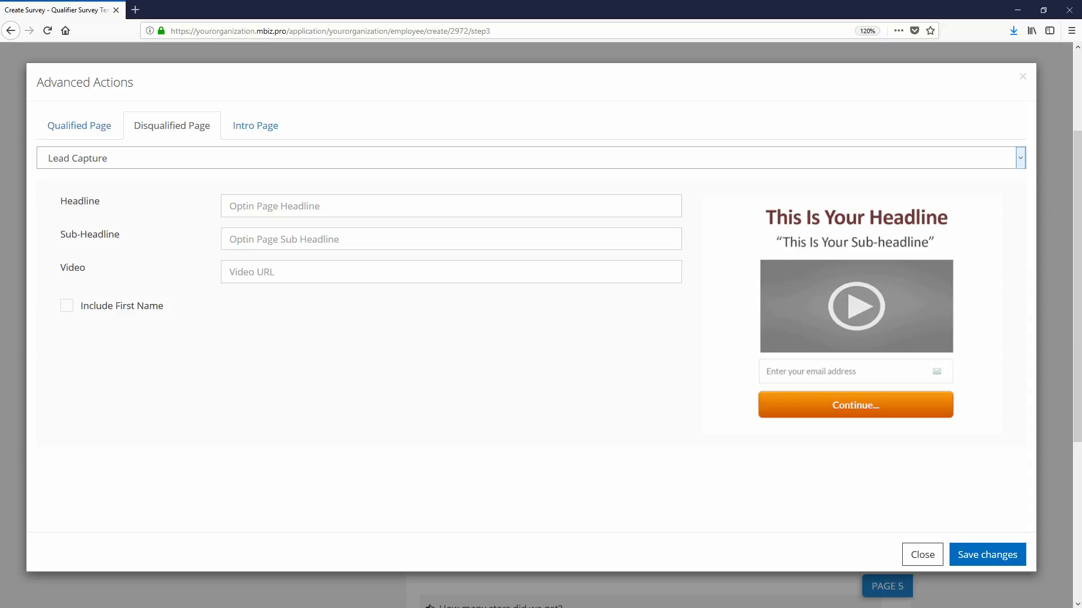
click(67, 306)
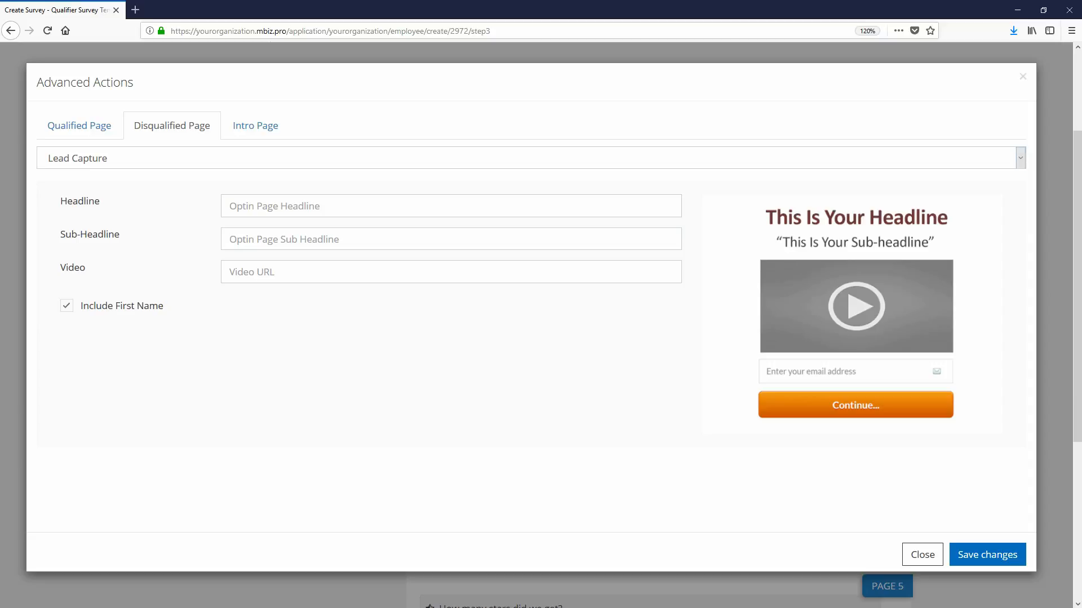
click(338, 158)
- Compare with the qualified page settings and set the disqualified page to Appointment Page with the Phone Call appointment
click(80, 126)
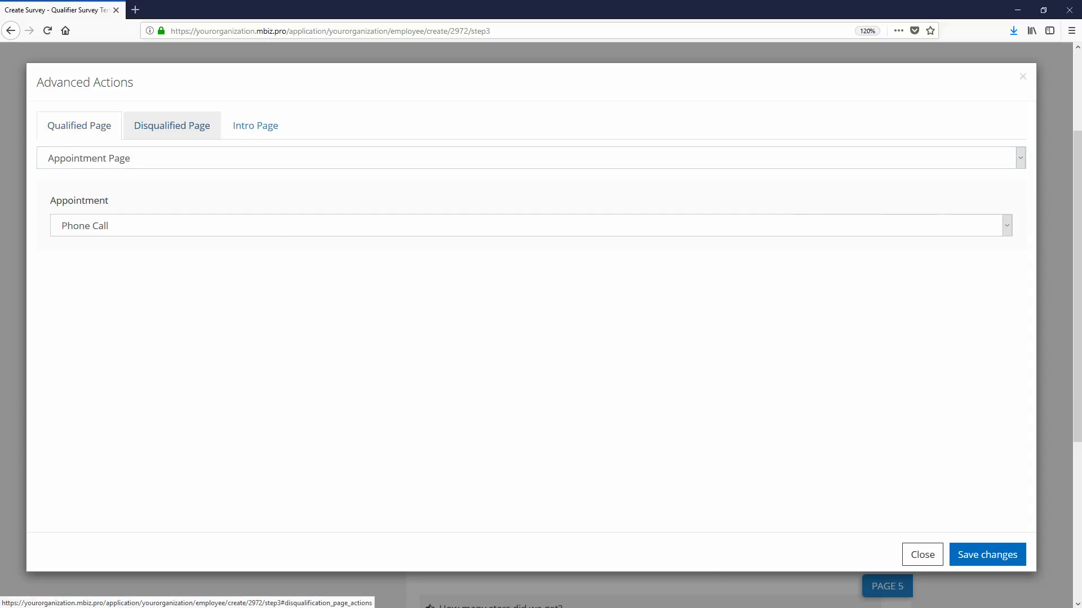
click(172, 126)
click(79, 126)
click(172, 125)
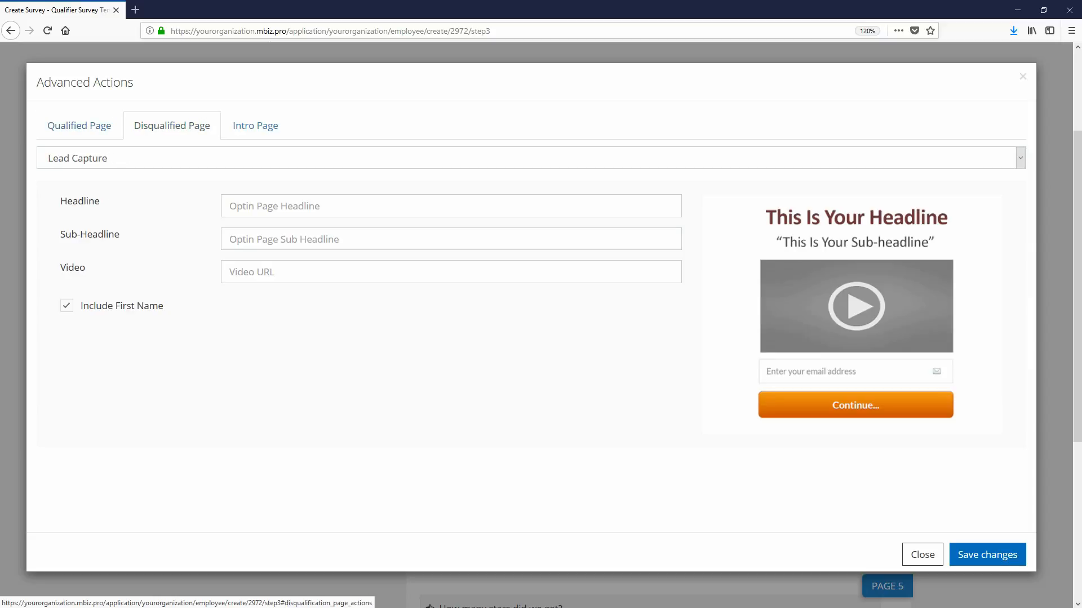
click(180, 159)
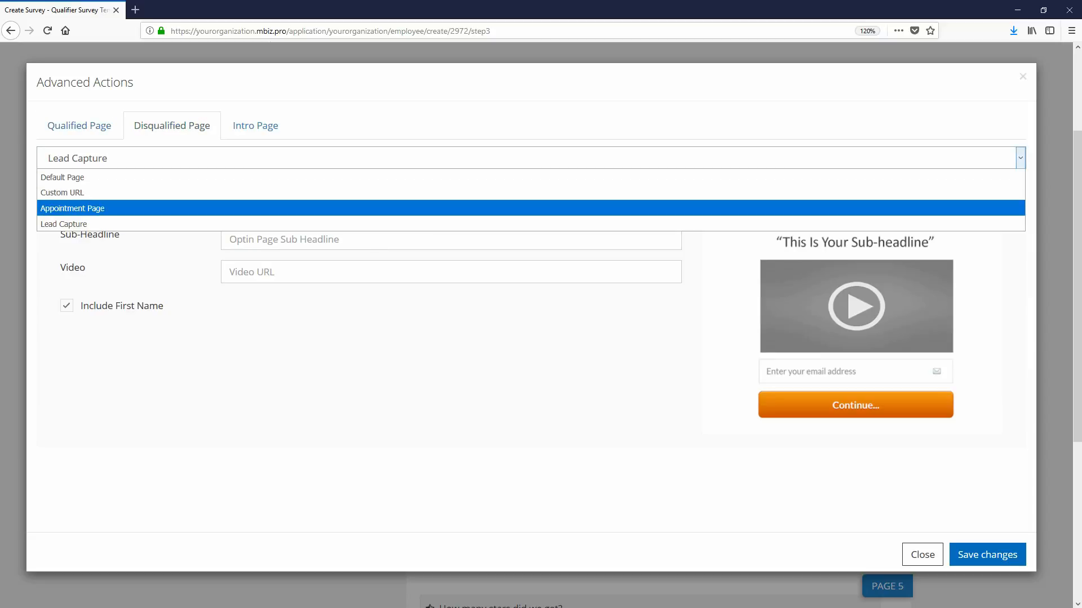
key(Return)
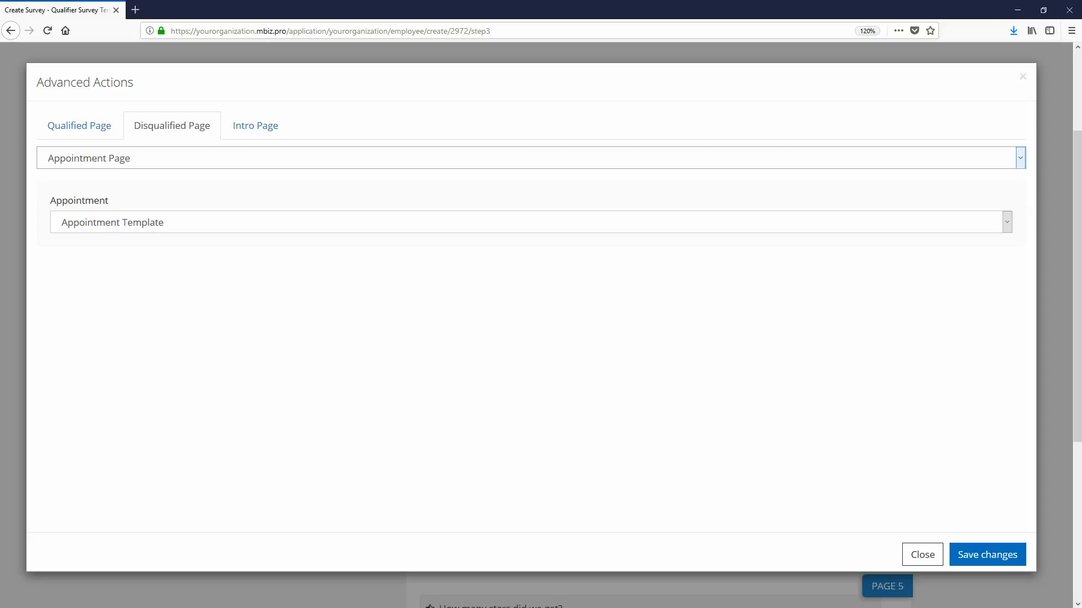
click(180, 222)
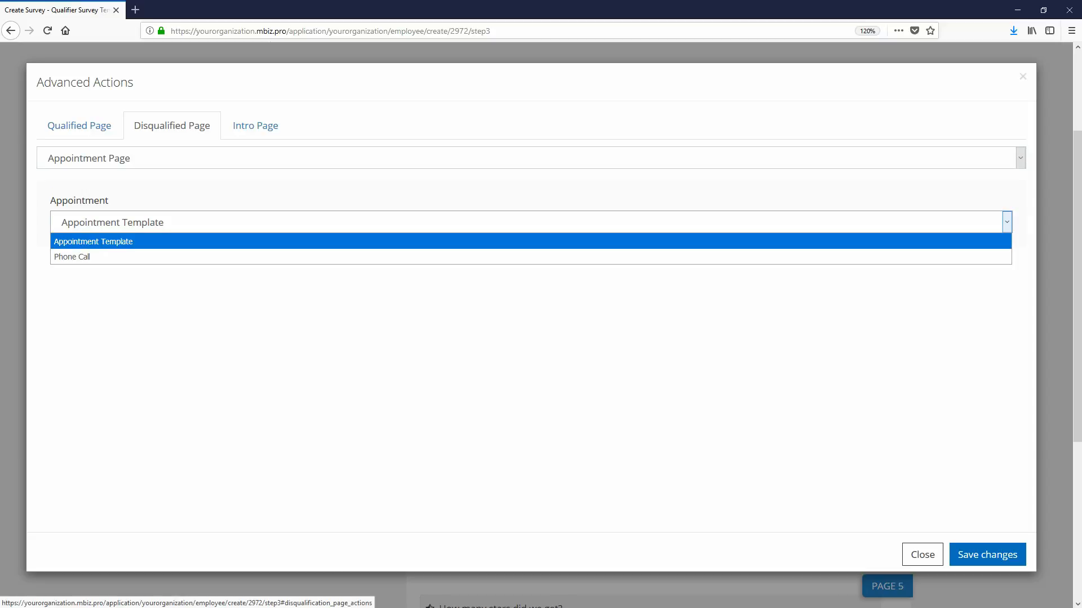
click(113, 257)
- Set the disqualified page back to Default Page and close Advanced Actions without saving
click(78, 125)
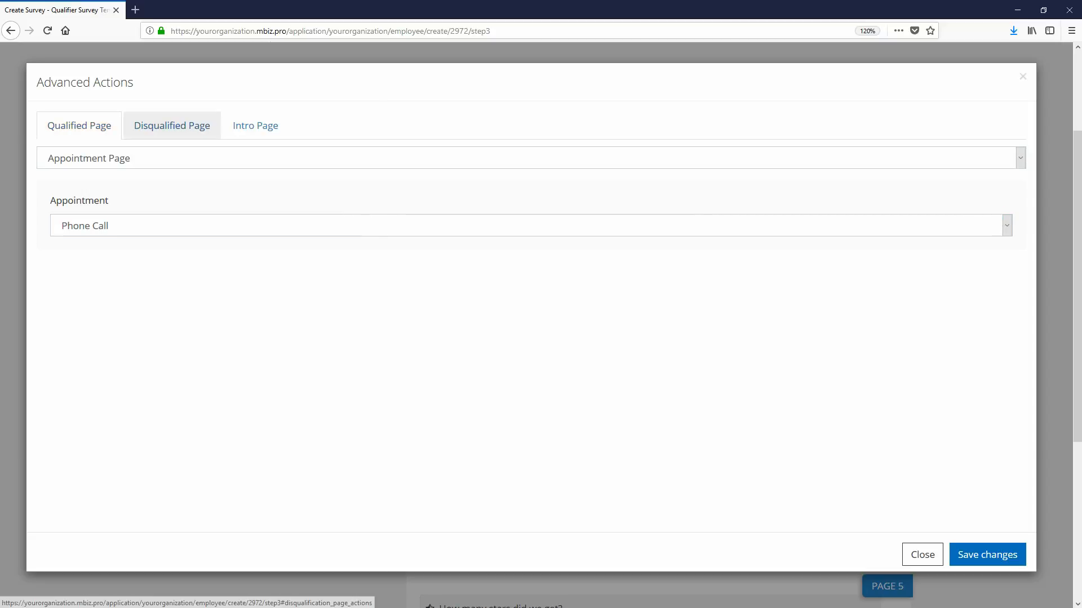
click(171, 125)
click(172, 157)
click(175, 178)
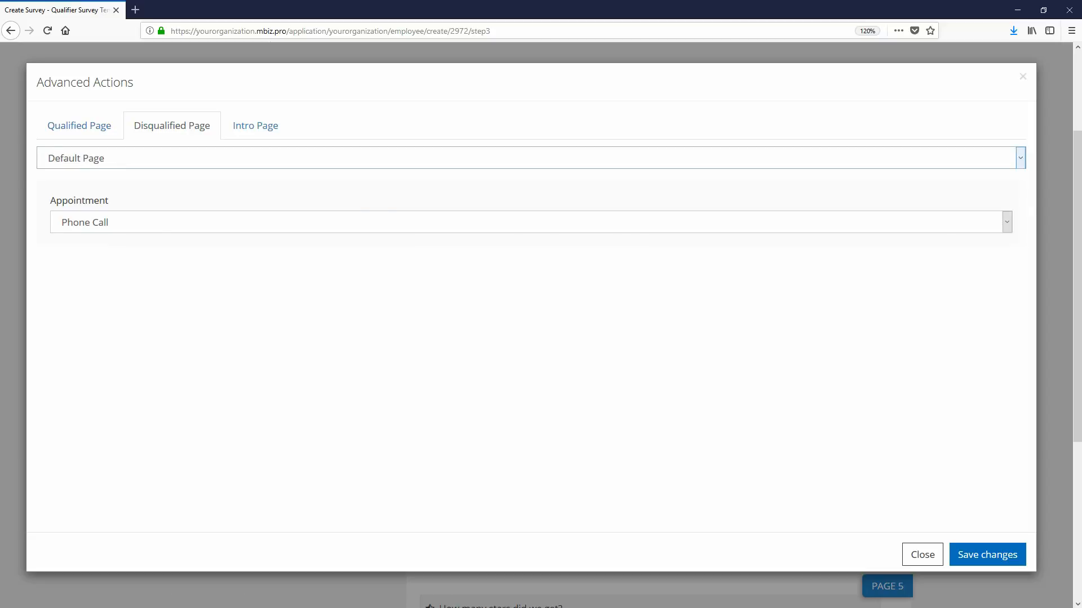
click(923, 555)
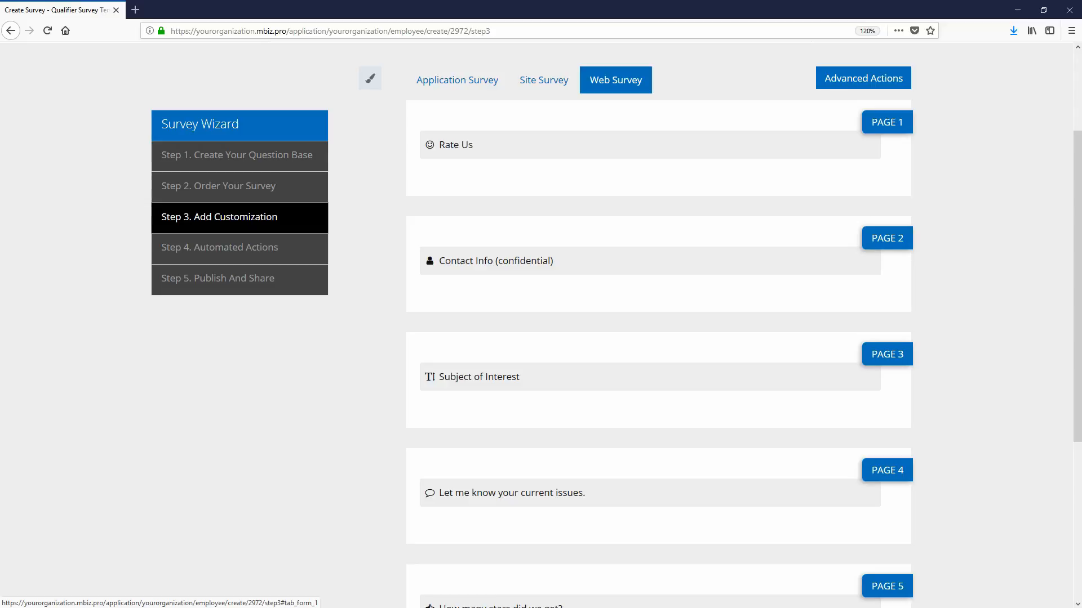
- Display the Application and Site Survey customizations and proceed past Automated Actions to Step 5, Publish And Share
click(457, 80)
click(543, 80)
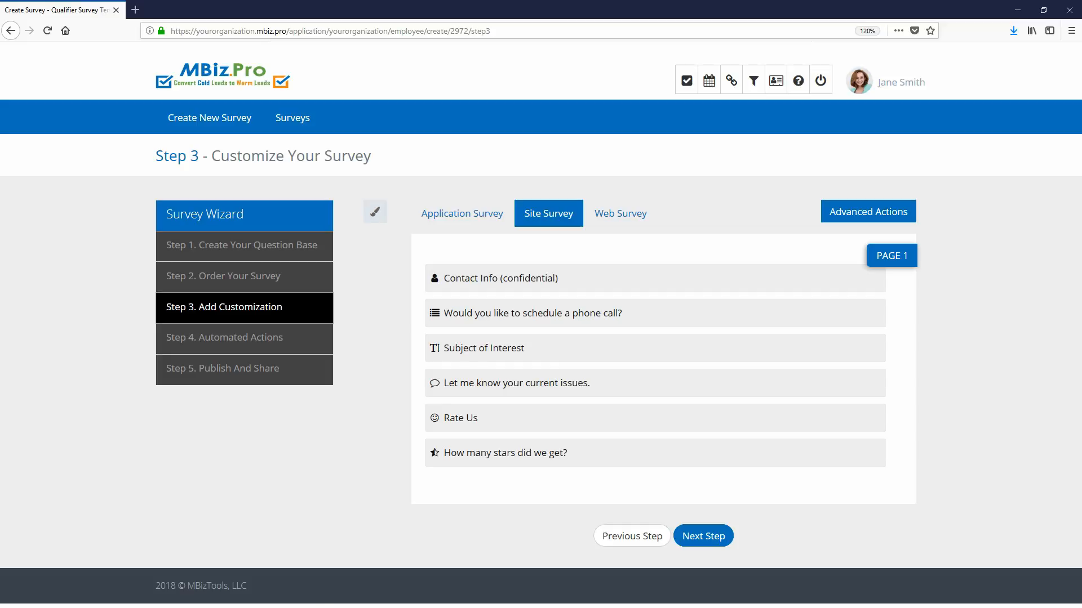
click(703, 535)
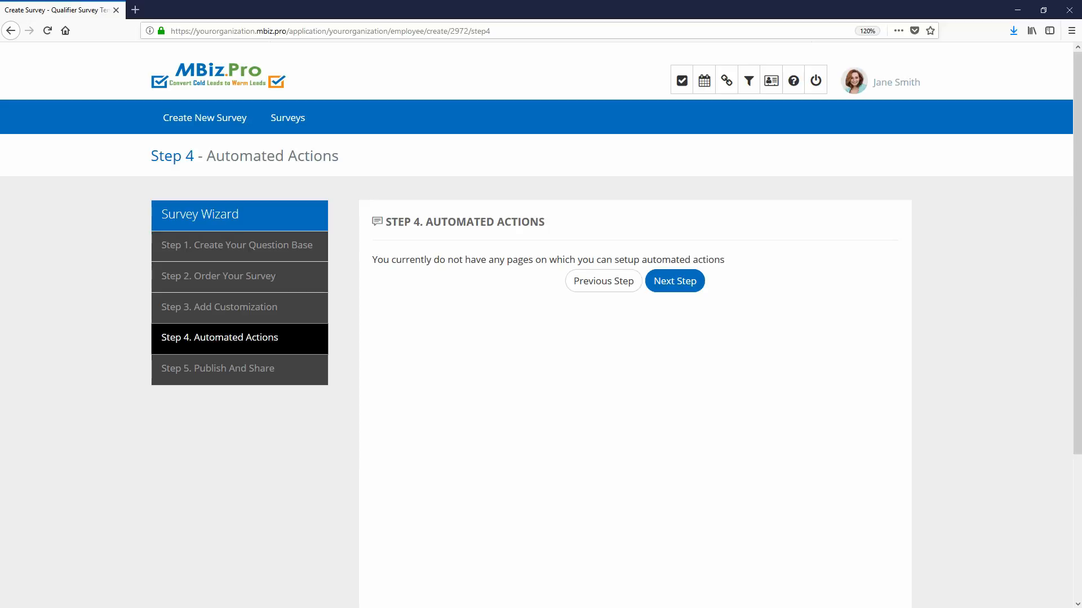
click(674, 281)
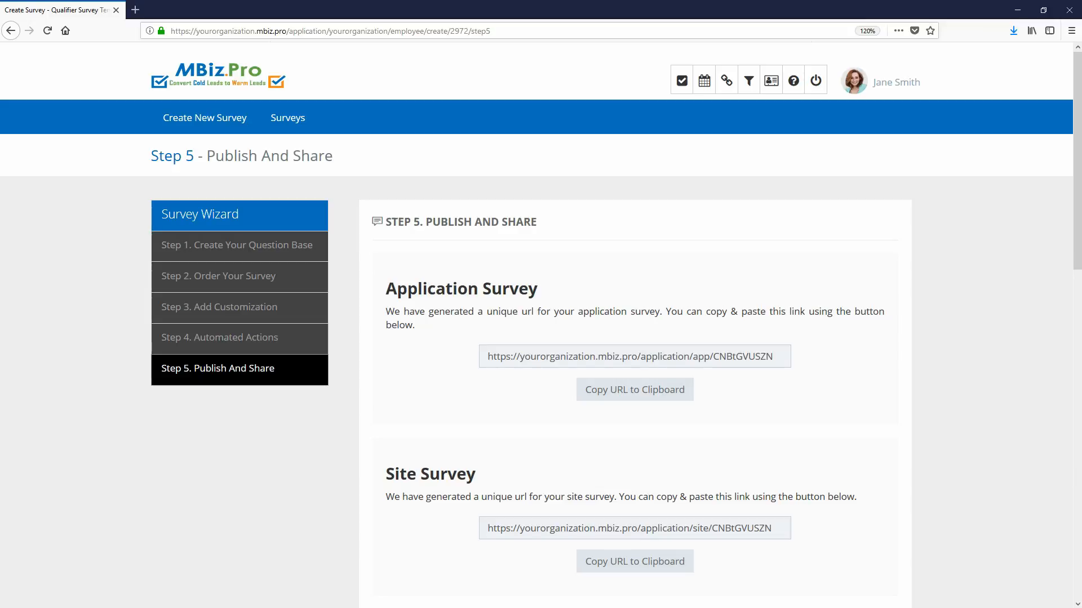
- Examine the generated application, site and web survey URLs and the website widget embed options
scroll(540, 325, down, 3)
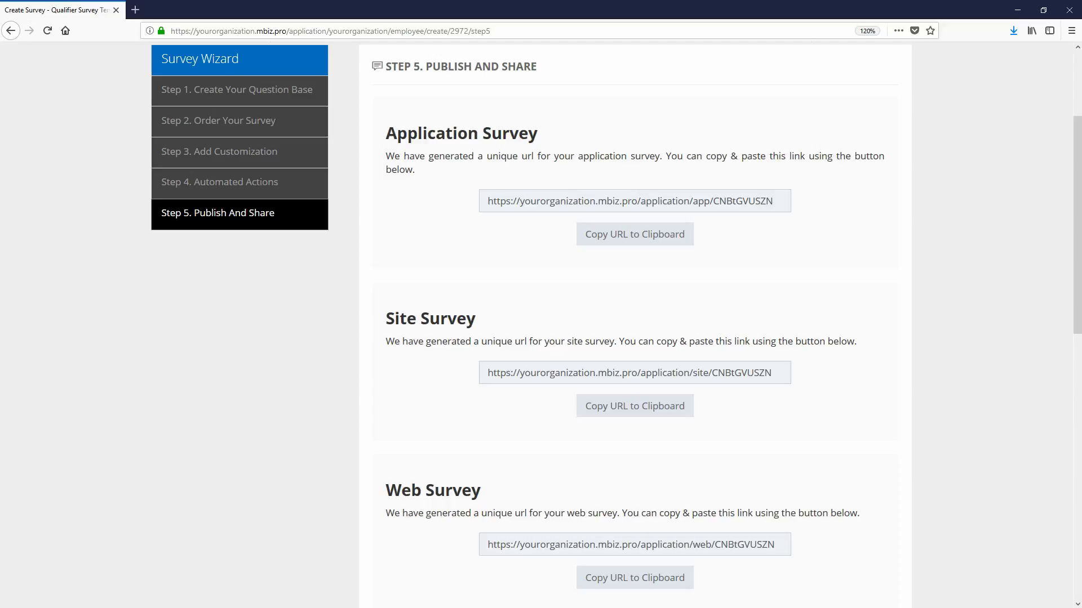
scroll(635, 315, down, 10)
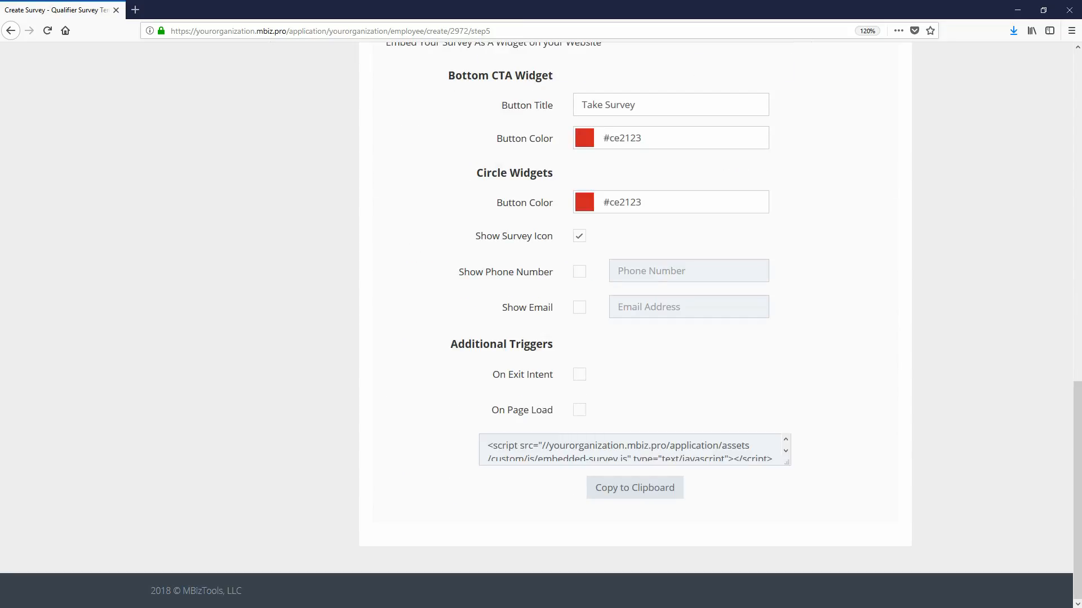
scroll(635, 315, up, 10)
scroll(635, 315, down, 10)
scroll(635, 315, up, 10)
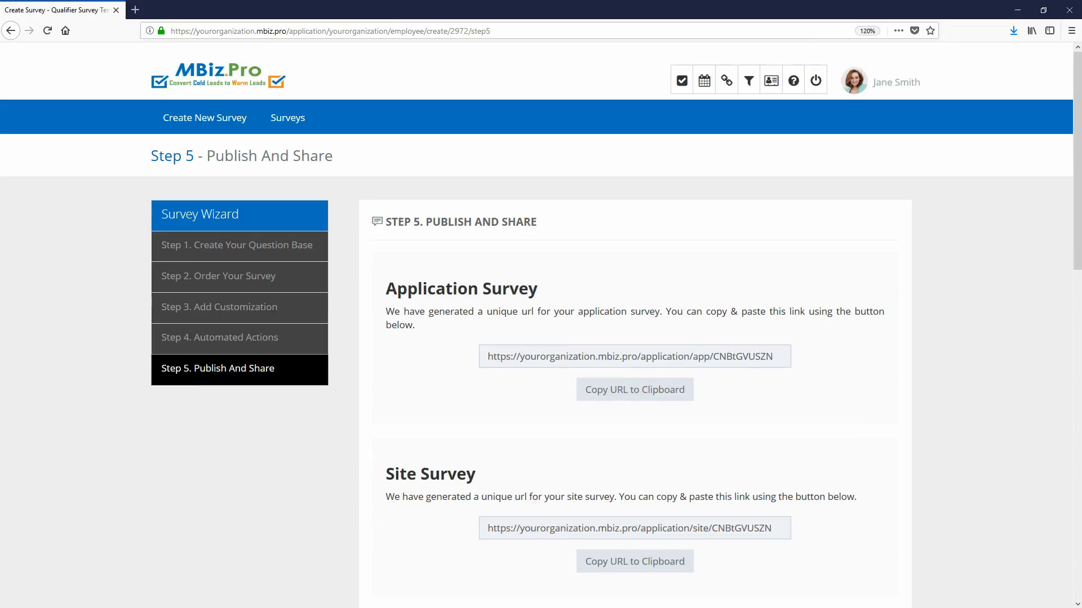
scroll(635, 316, down, 1)
scroll(634, 315, up, 1)
- From the list of surveys, inspect the Qualifier Survey Template's retargeting codes form and statistics, and return to the list
click(288, 118)
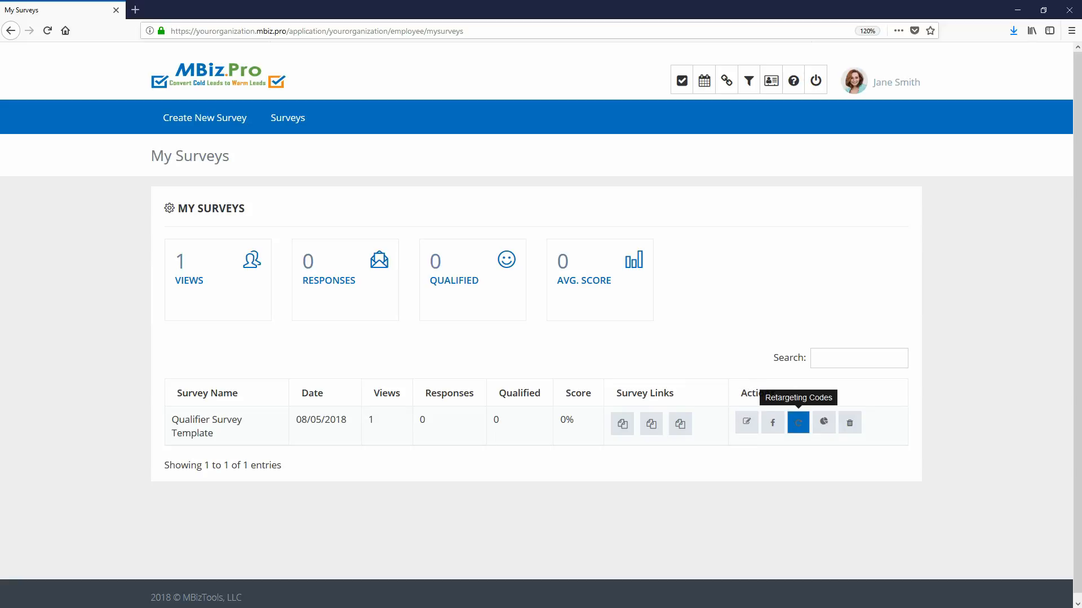
click(797, 422)
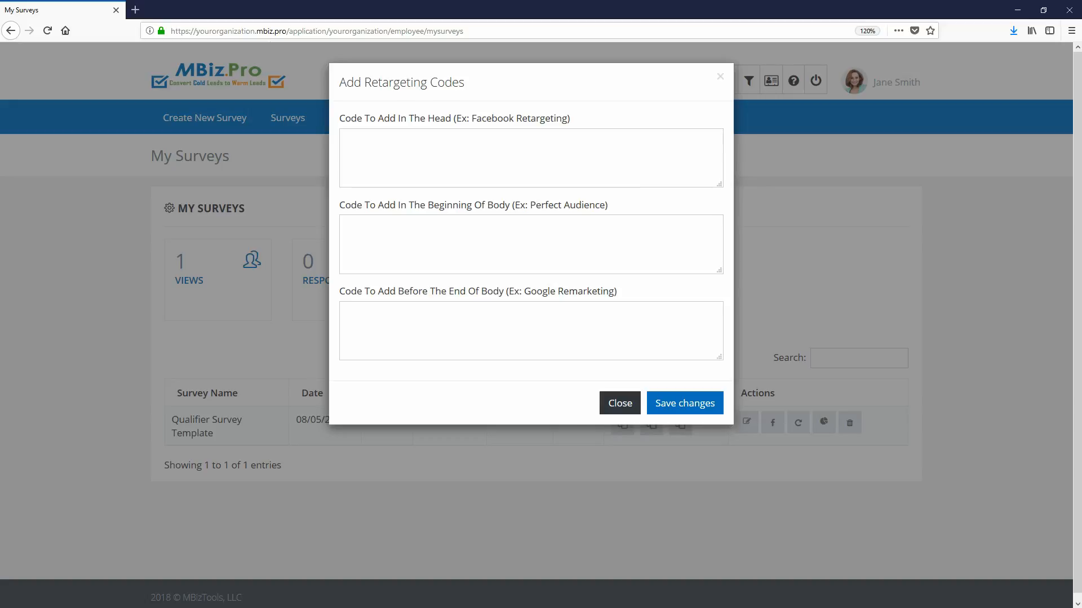
click(619, 403)
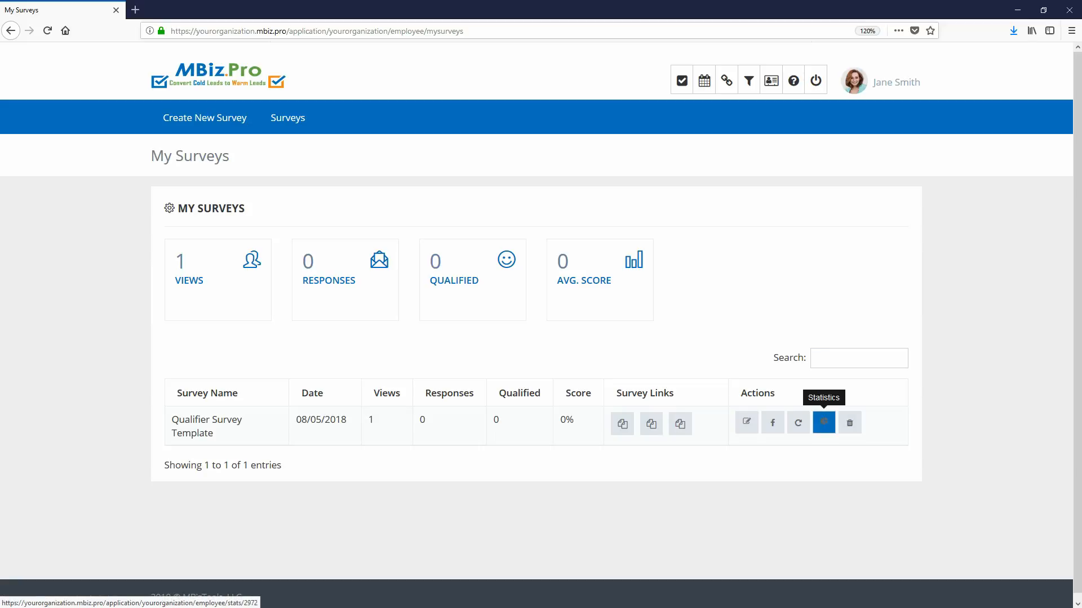
click(823, 423)
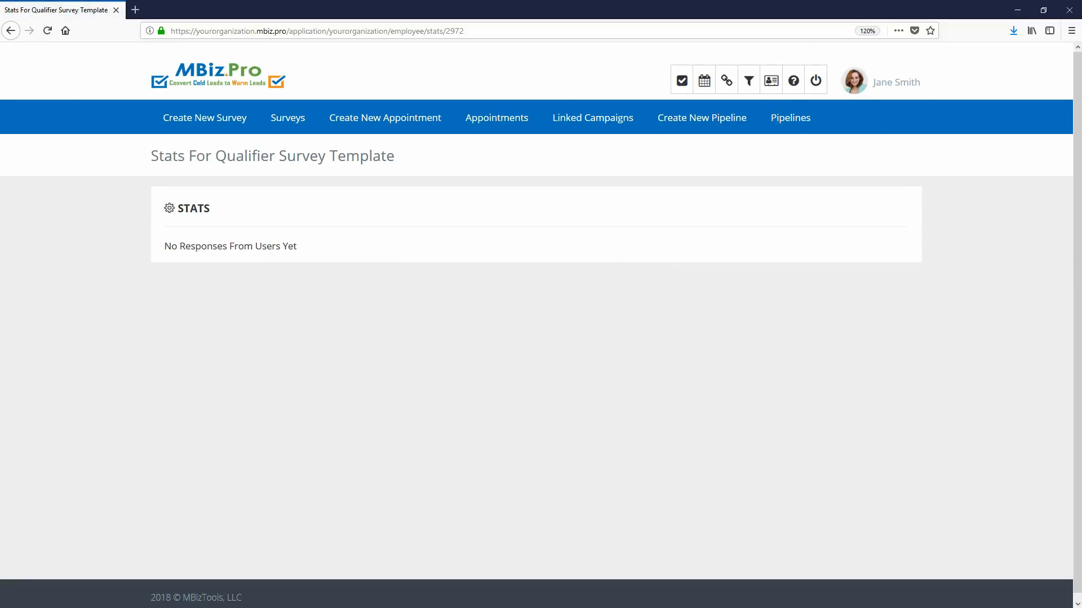
click(288, 118)
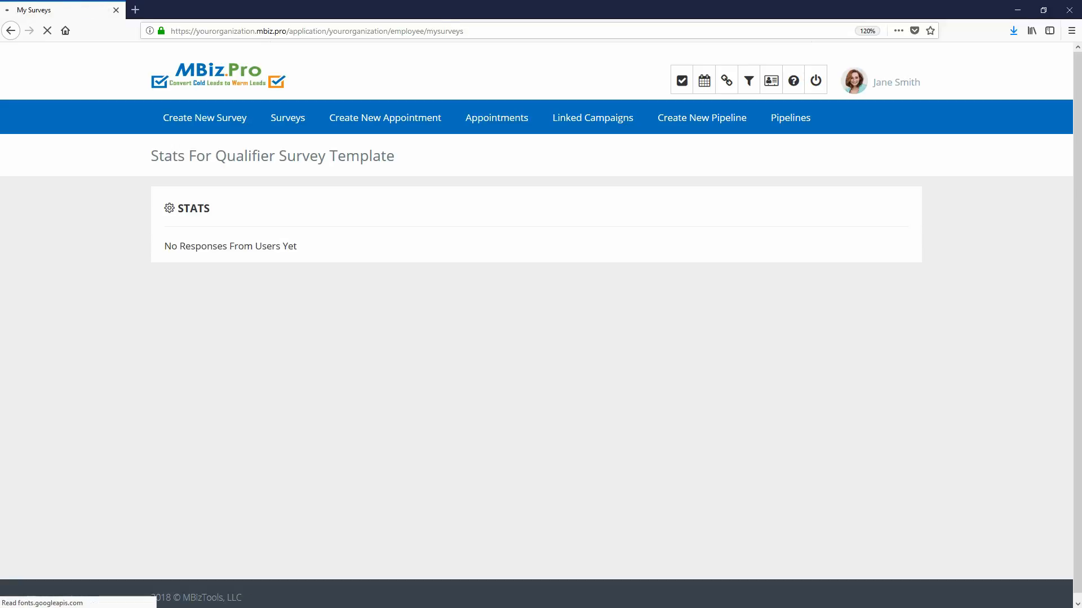